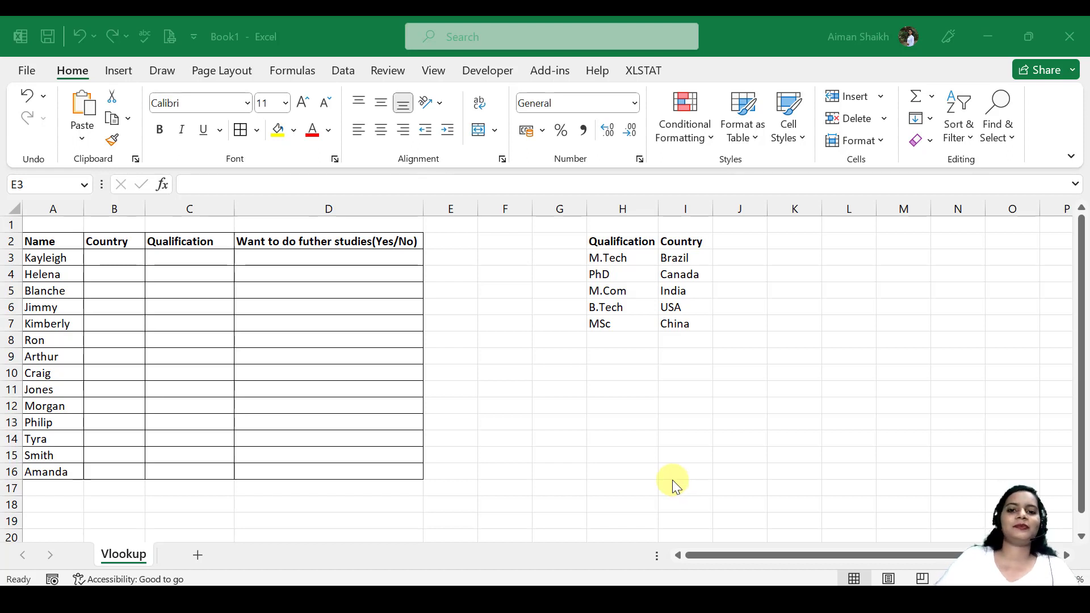
Enter India in cell B3 and China in cell B4 of the Country column.
{"action": "left_click", "coordinate": [95, 258]}
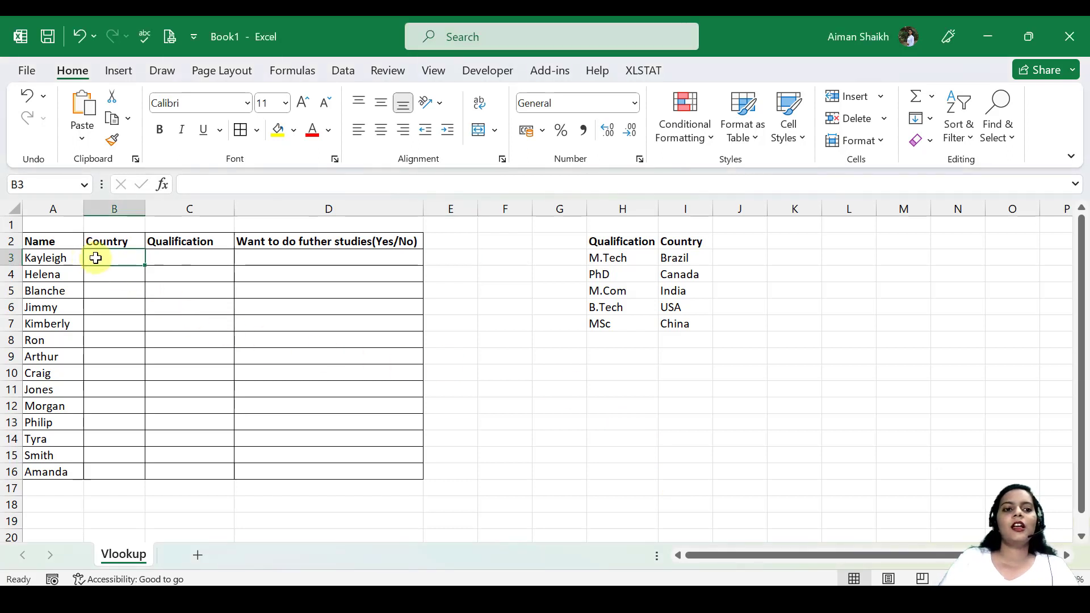
{"action": "left_click", "coordinate": [62, 212]}
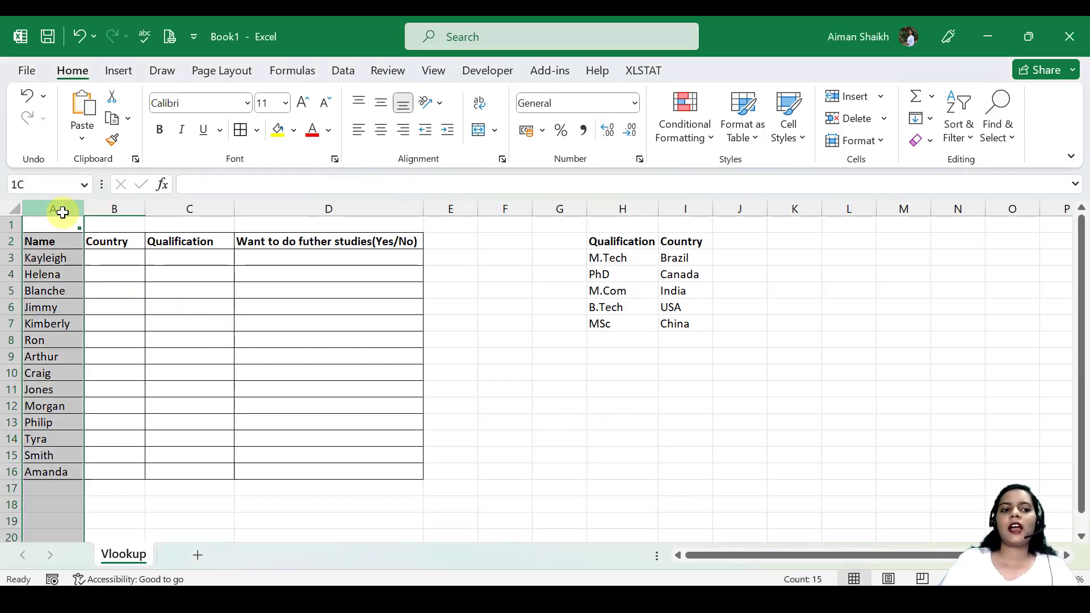
{"action": "left_click", "coordinate": [120, 258]}
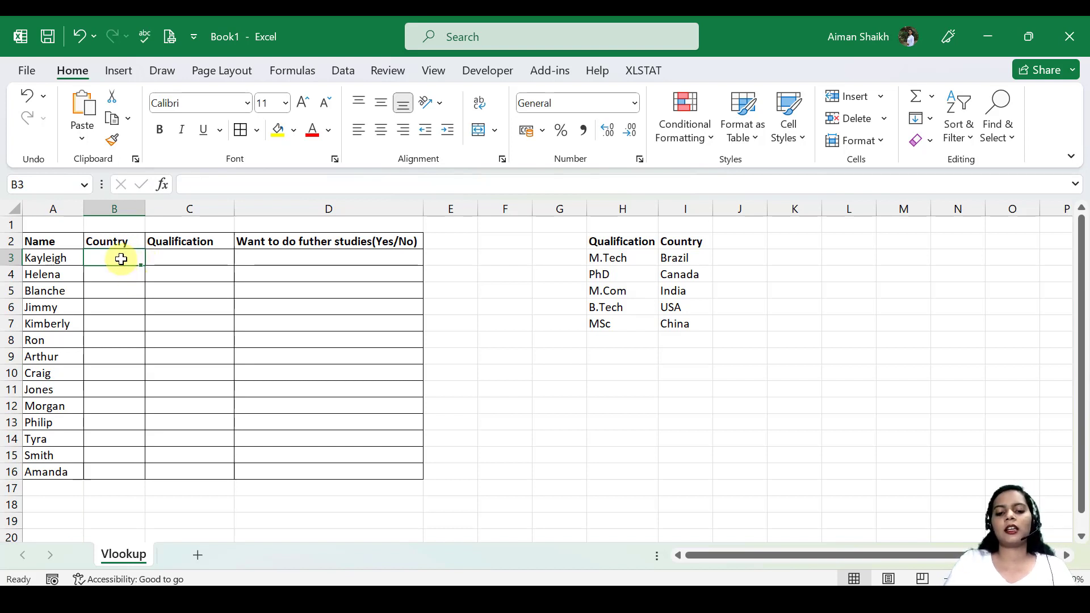
{"action": "type", "text": "Indian"}
{"action": "key", "text": "Return"}
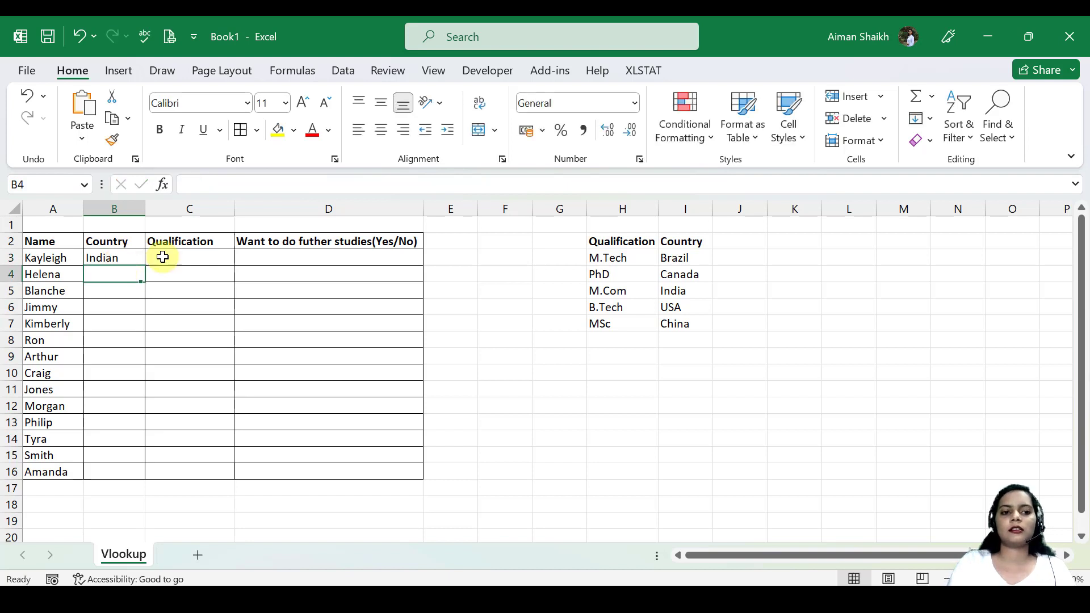
{"action": "key", "text": "Up"}
{"action": "key", "text": "F2"}
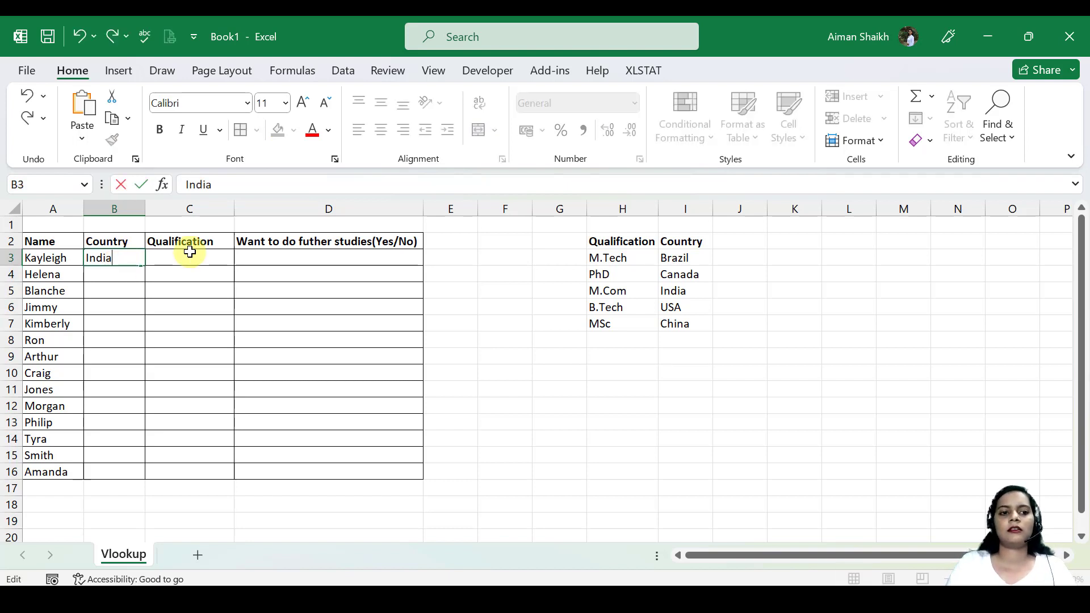
{"action": "key", "text": "Return"}
{"action": "type", "text": "China"}
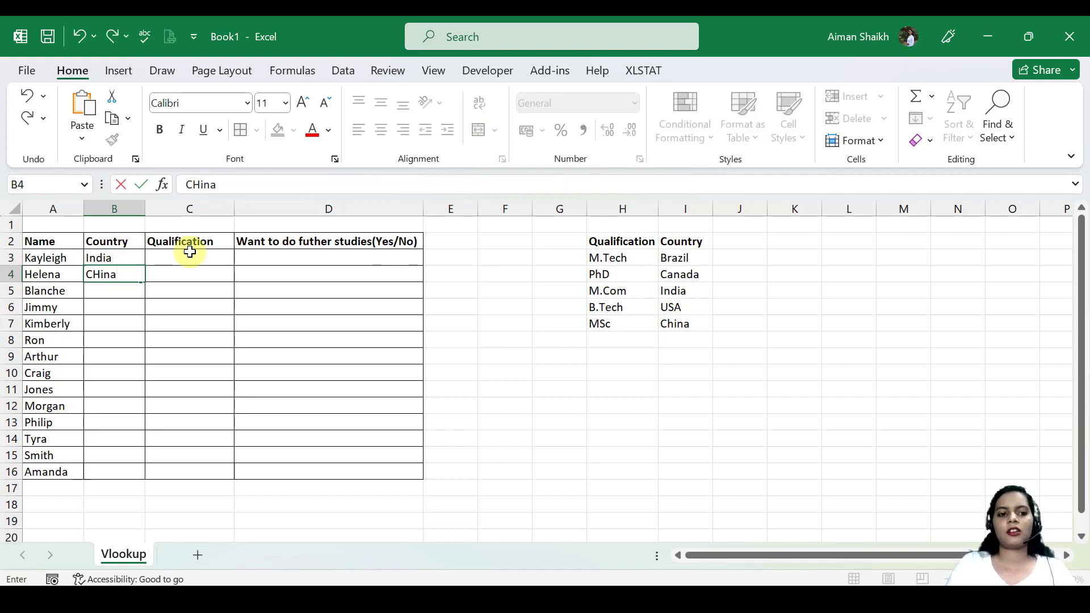
{"action": "key", "text": "Return"}
Clear the manually entered countries from cells B3 and B4.
{"action": "key", "text": "Up"}
{"action": "key", "text": "Up"}
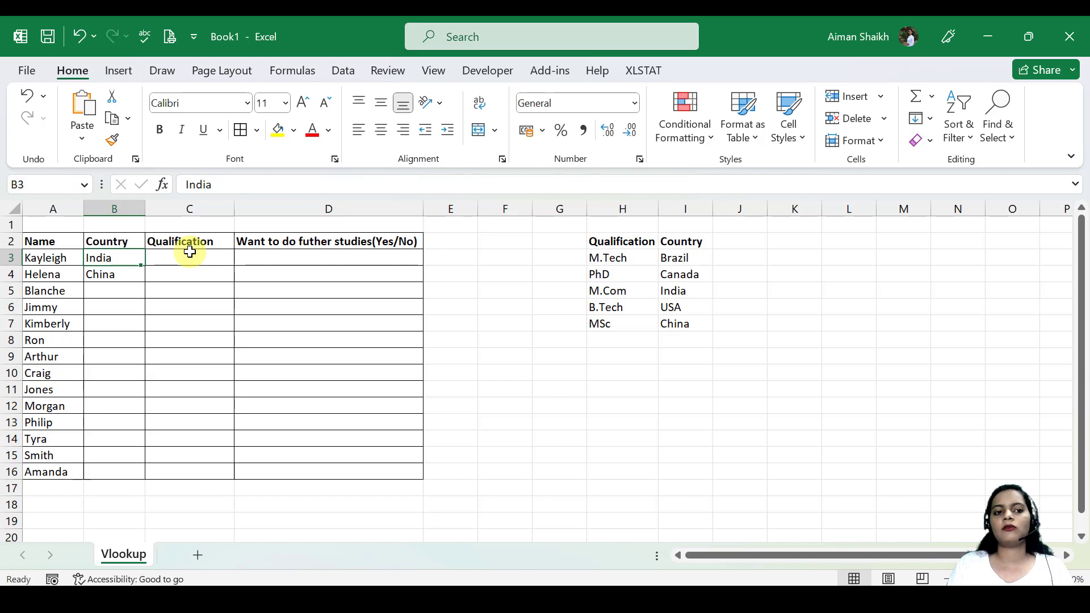
{"action": "key", "text": "Delete"}
{"action": "key", "text": "Down"}
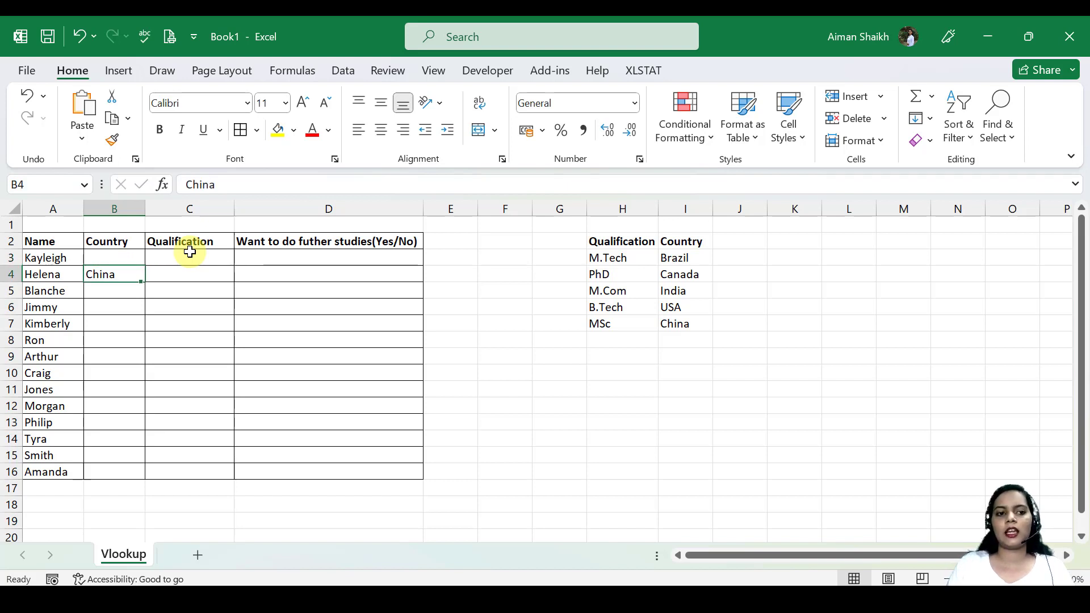
{"action": "key", "text": "Delete"}
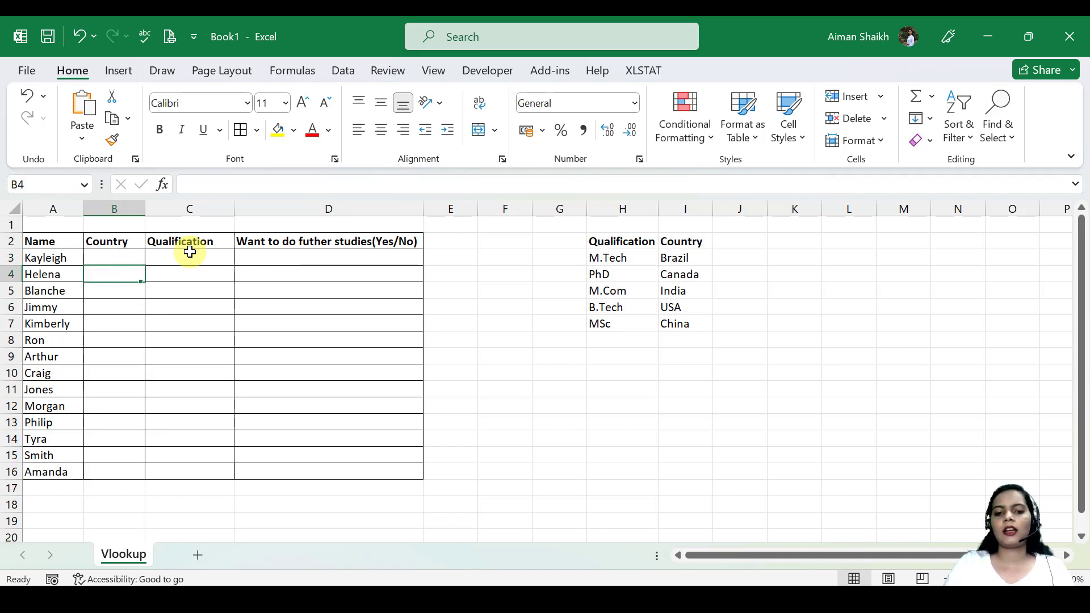
Apply data validation to cell B3 that allows a List sourced from the countries in I3:I7.
{"action": "left_click", "coordinate": [129, 260]}
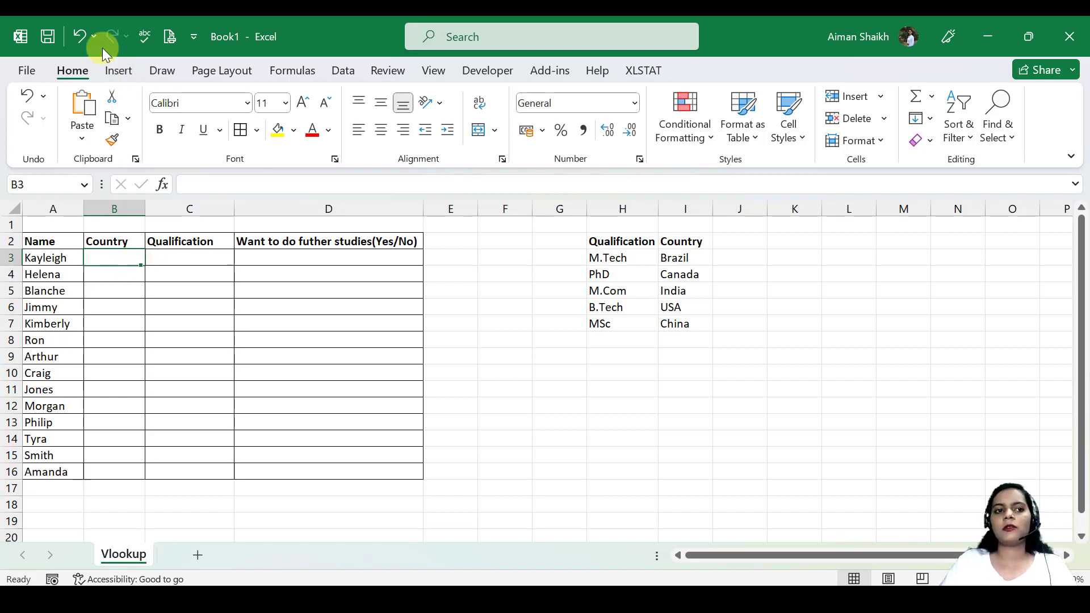
{"action": "left_click", "coordinate": [120, 71]}
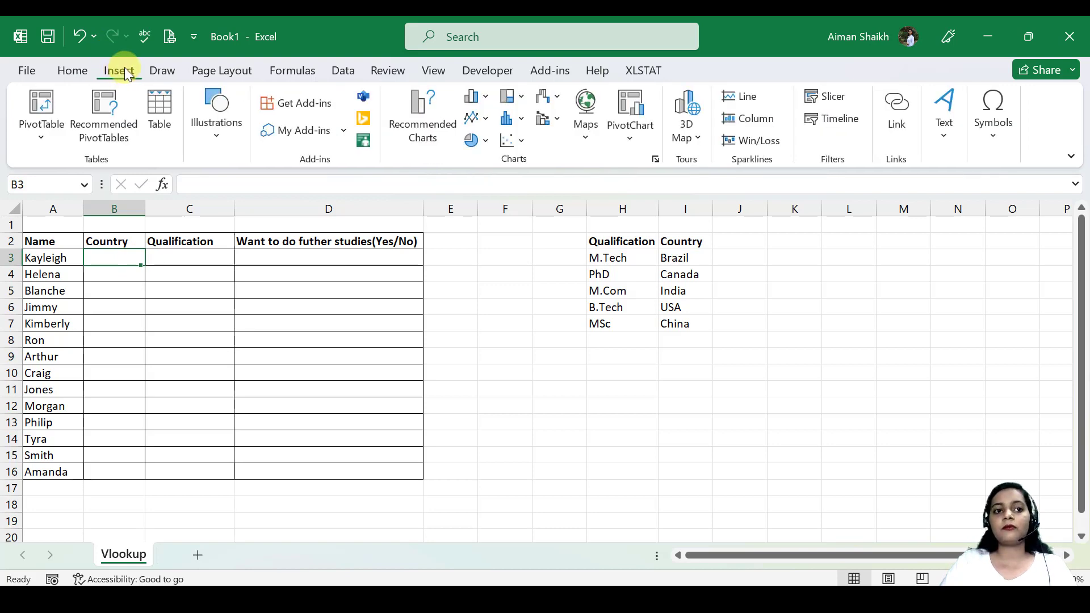
{"action": "left_click", "coordinate": [338, 69]}
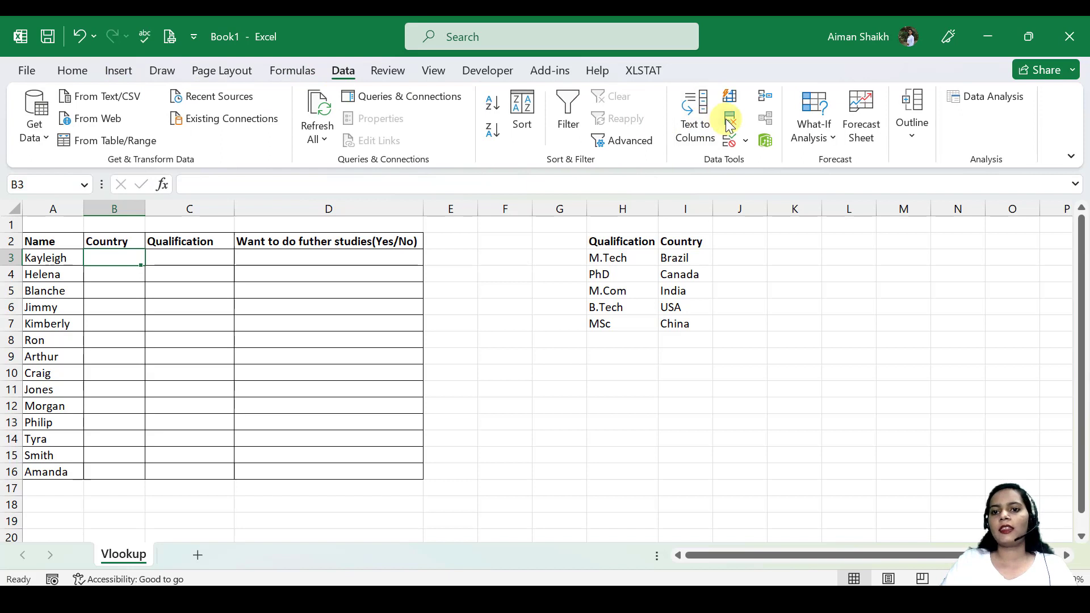
{"action": "left_click", "coordinate": [747, 141]}
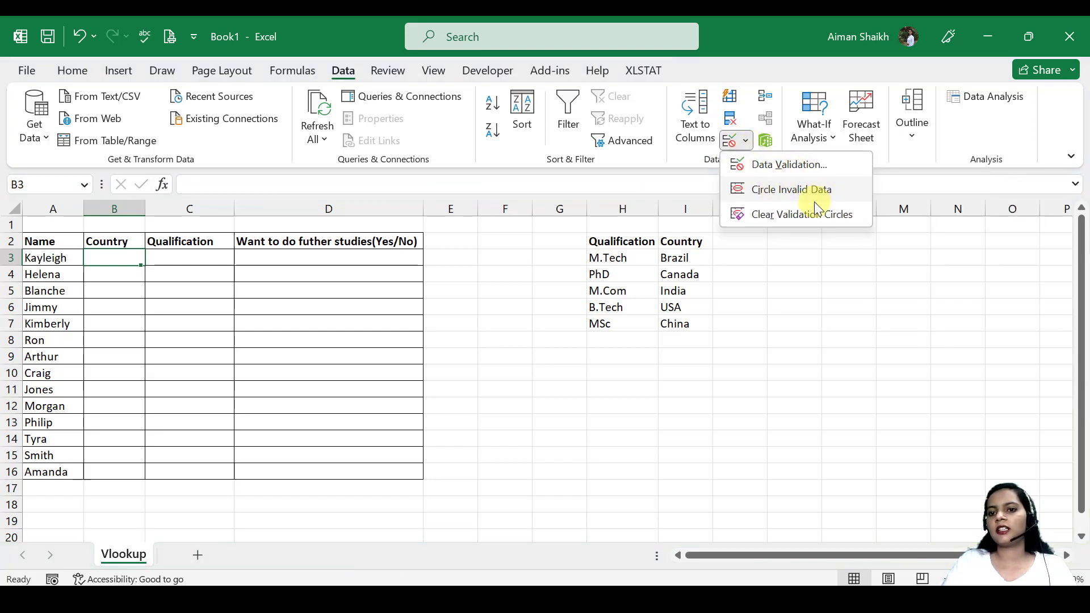
{"action": "left_click", "coordinate": [766, 168]}
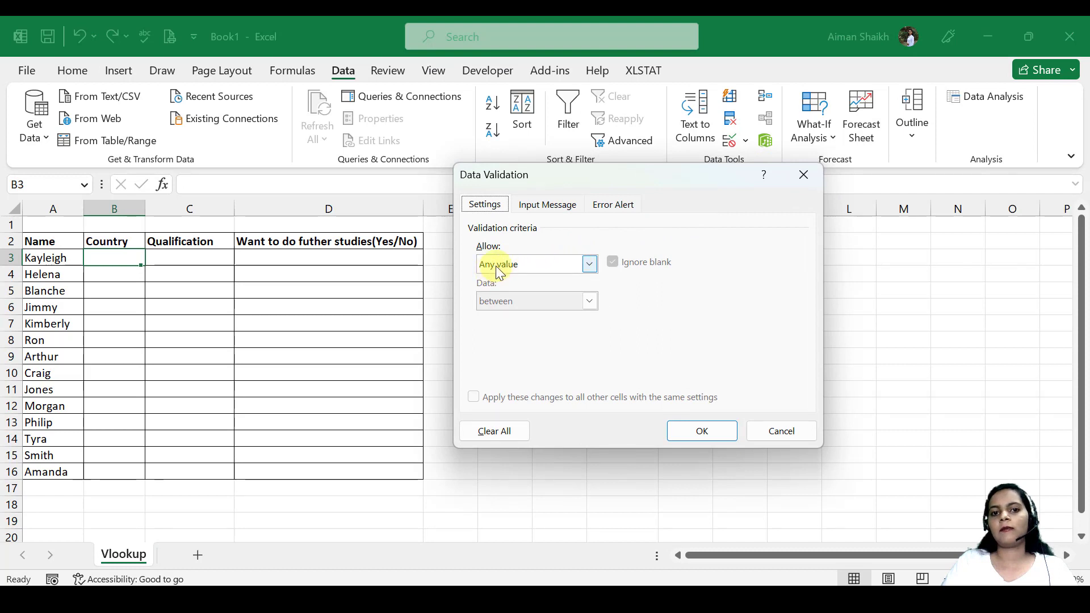
{"action": "left_click", "coordinate": [590, 264]}
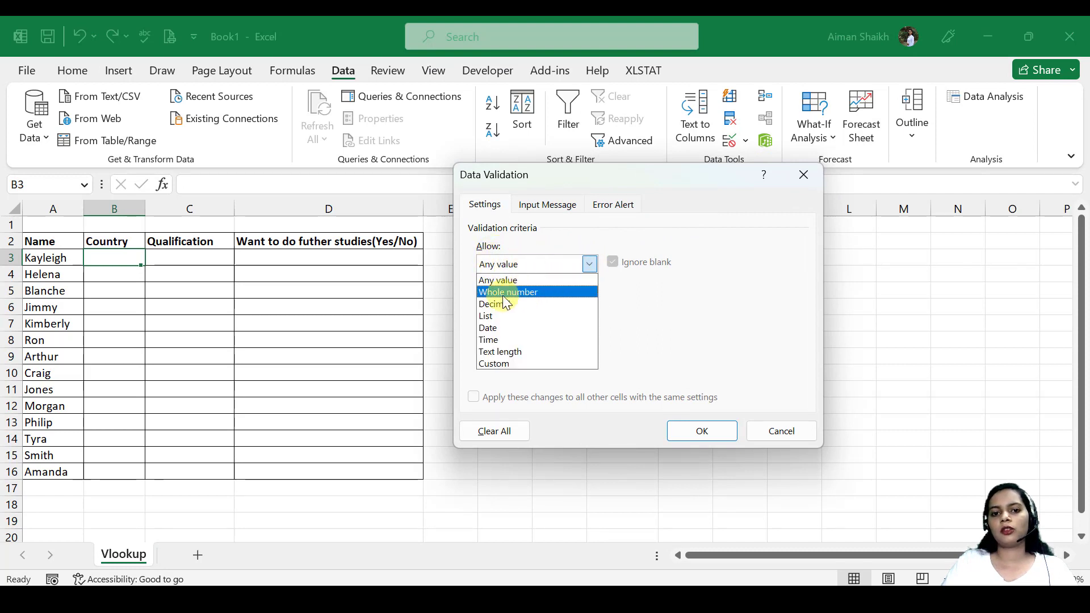
{"action": "left_click", "coordinate": [490, 318]}
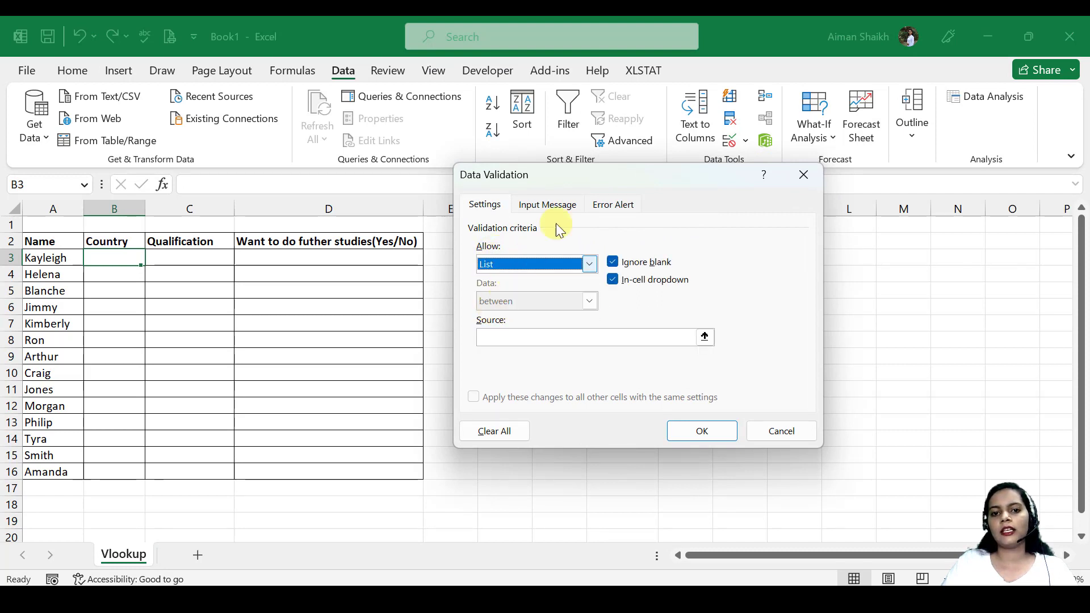
{"action": "left_click_drag", "start_coordinate": [614, 184], "coordinate": [324, 170]}
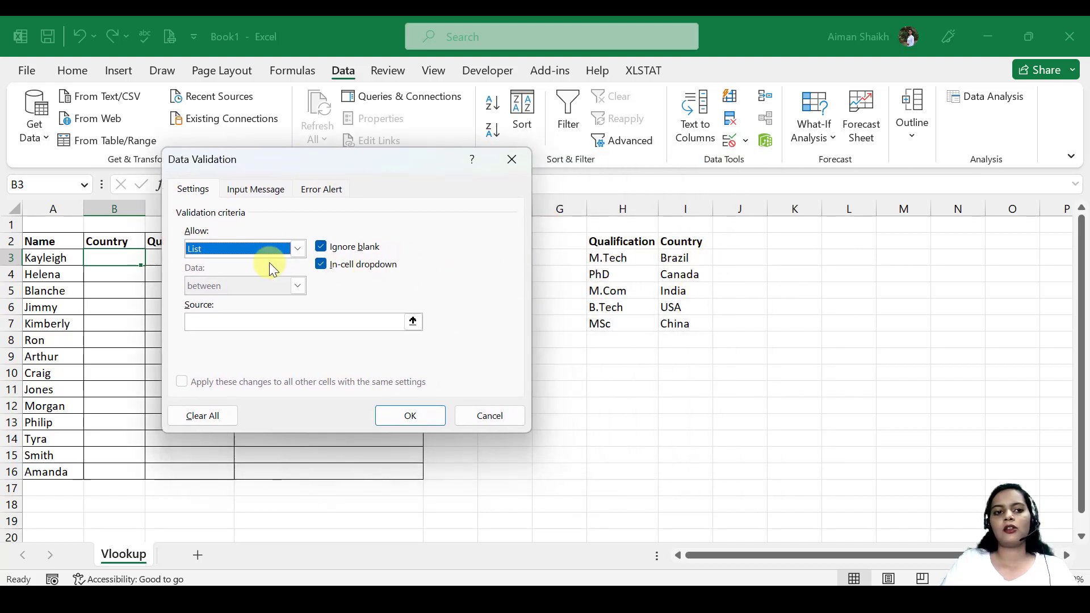
{"action": "left_click", "coordinate": [261, 322]}
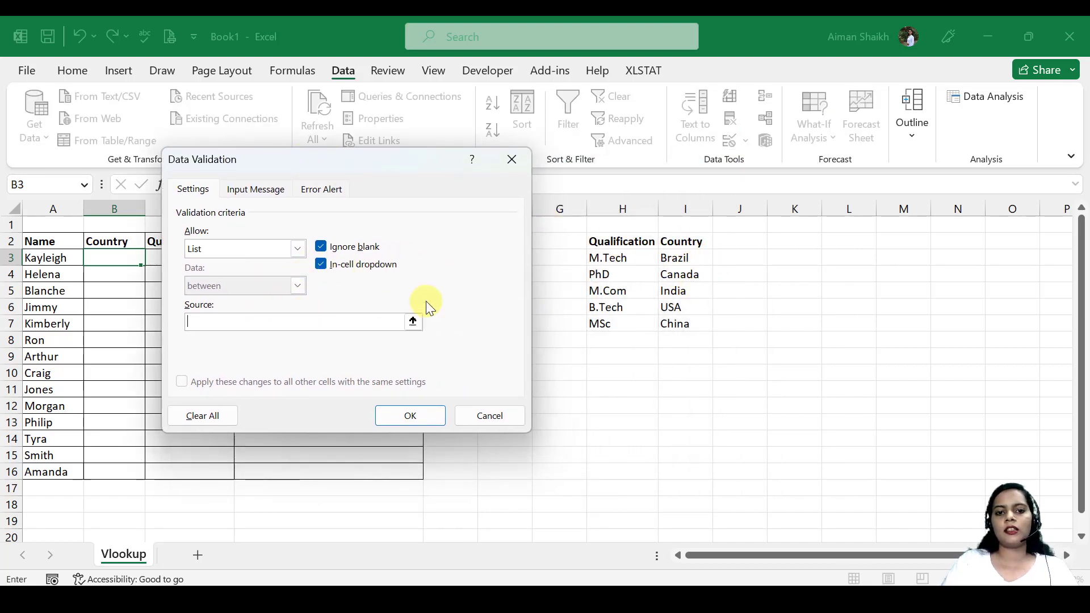
{"action": "left_click_drag", "start_coordinate": [678, 260], "coordinate": [673, 325]}
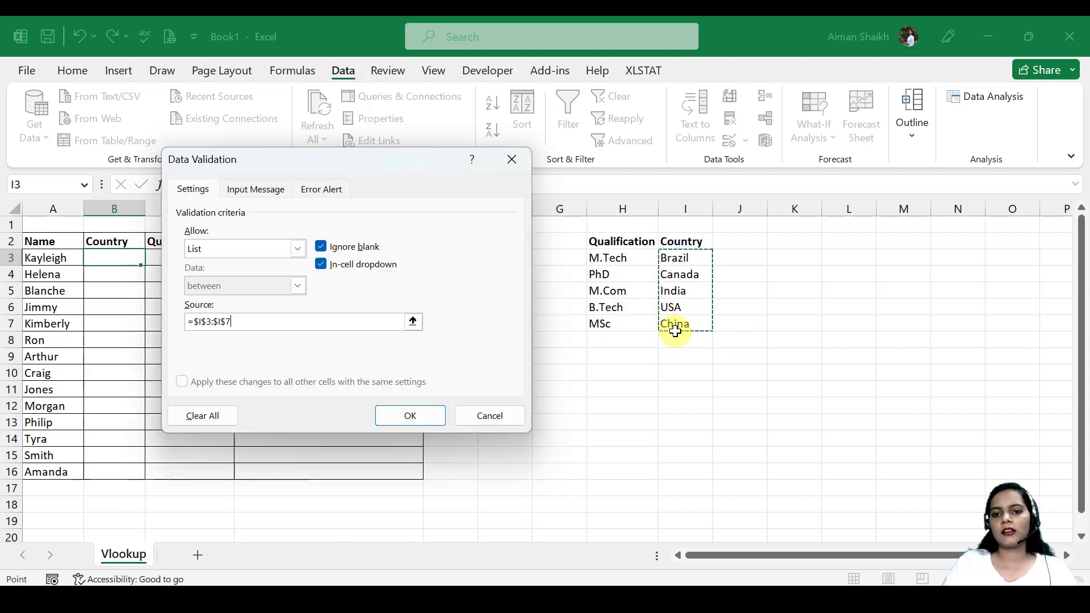
{"action": "left_click", "coordinate": [392, 414]}
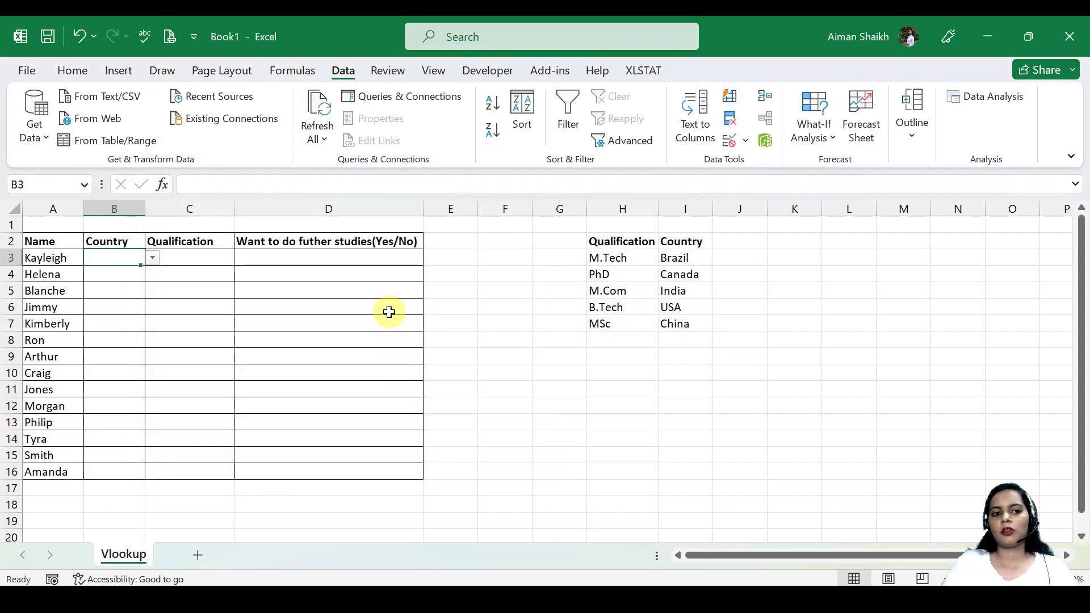
Try out the dropdown in B3 by choosing India and clear the cell again.
{"action": "left_click", "coordinate": [152, 259]}
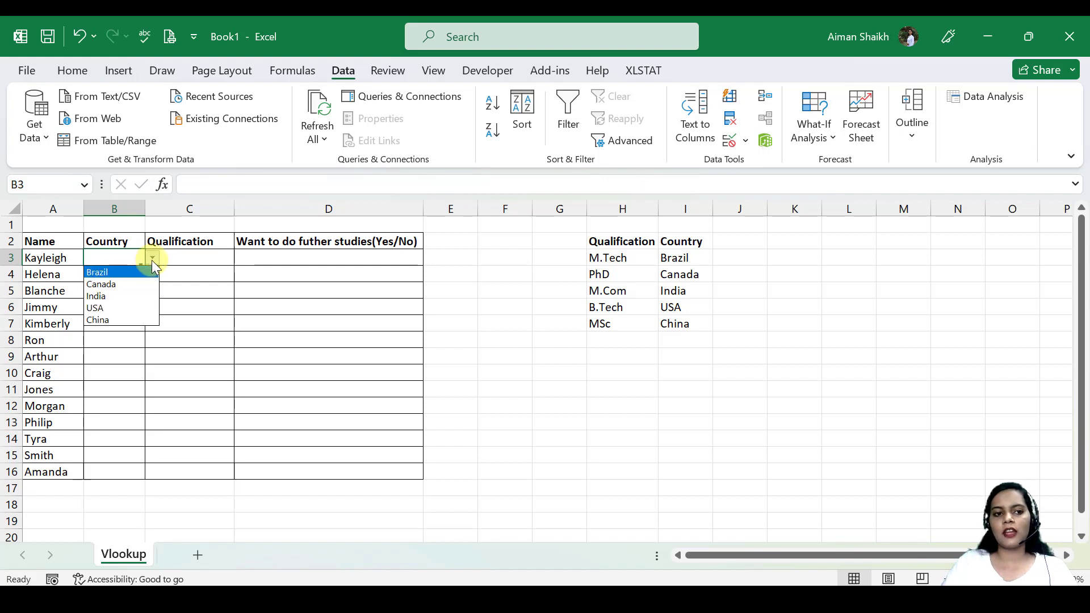
{"action": "left_click", "coordinate": [120, 295]}
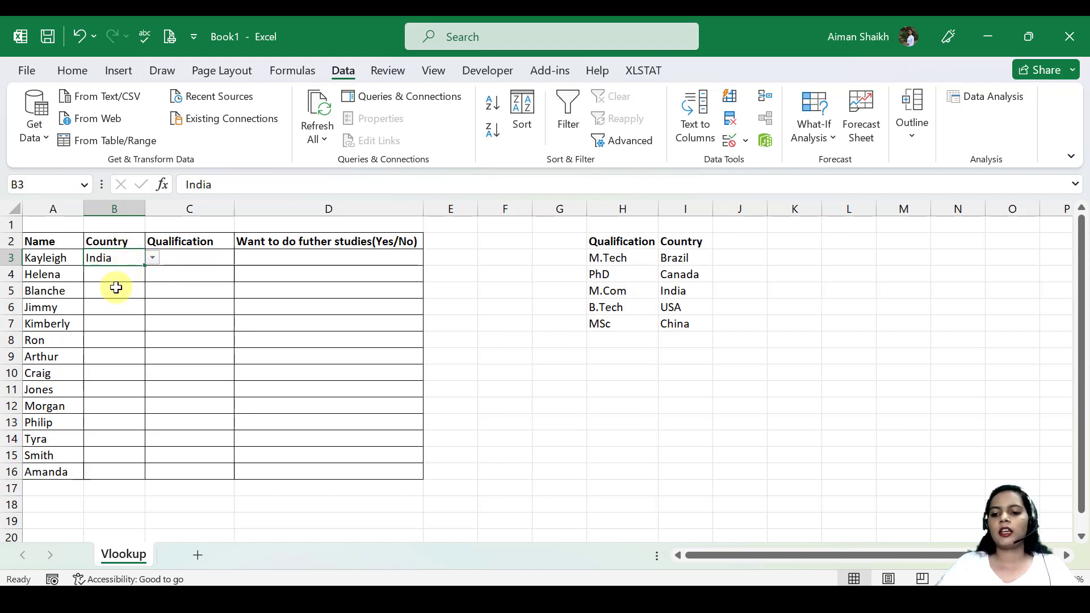
{"action": "key", "text": "Delete"}
Copy the country dropdown from B3 down to B16 and check its choices in B6.
{"action": "left_click_drag", "start_coordinate": [140, 262], "coordinate": [122, 473]}
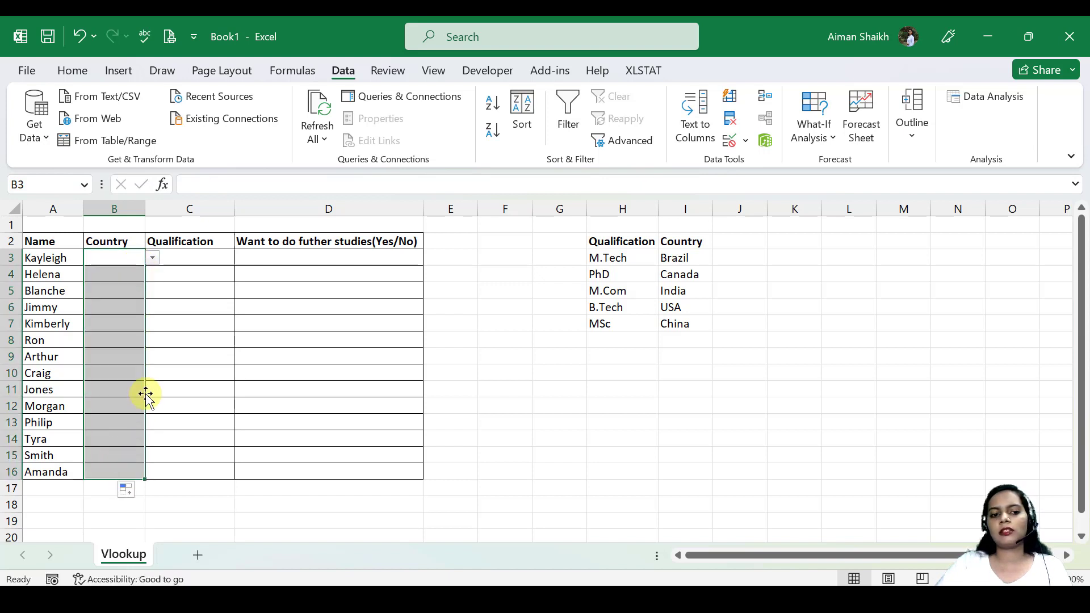
{"action": "left_click", "coordinate": [137, 258]}
{"action": "left_click", "coordinate": [121, 272]}
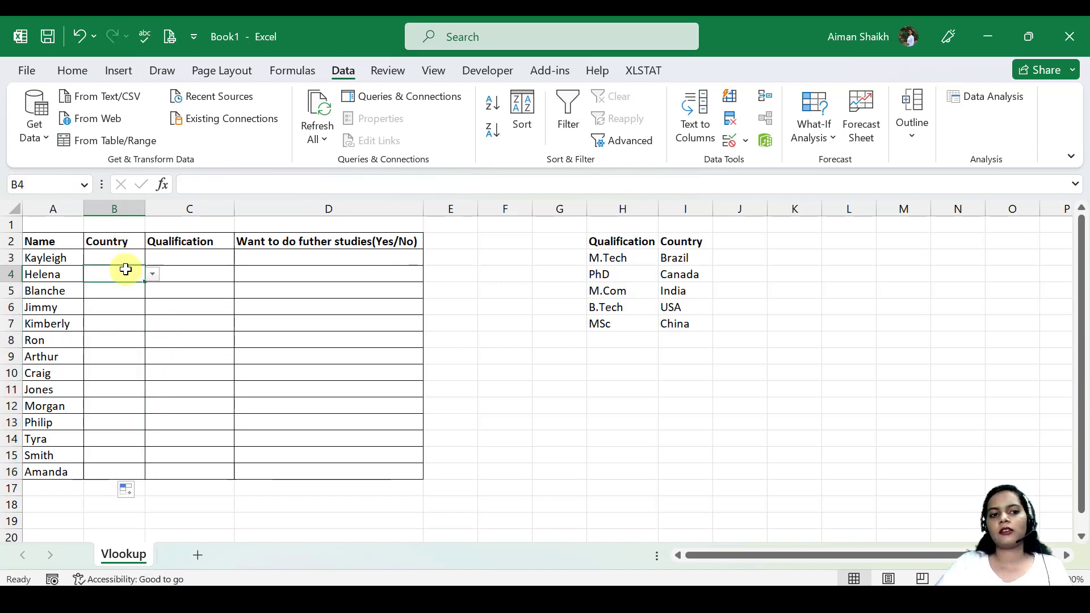
{"action": "left_click", "coordinate": [132, 288]}
{"action": "left_click", "coordinate": [136, 307]}
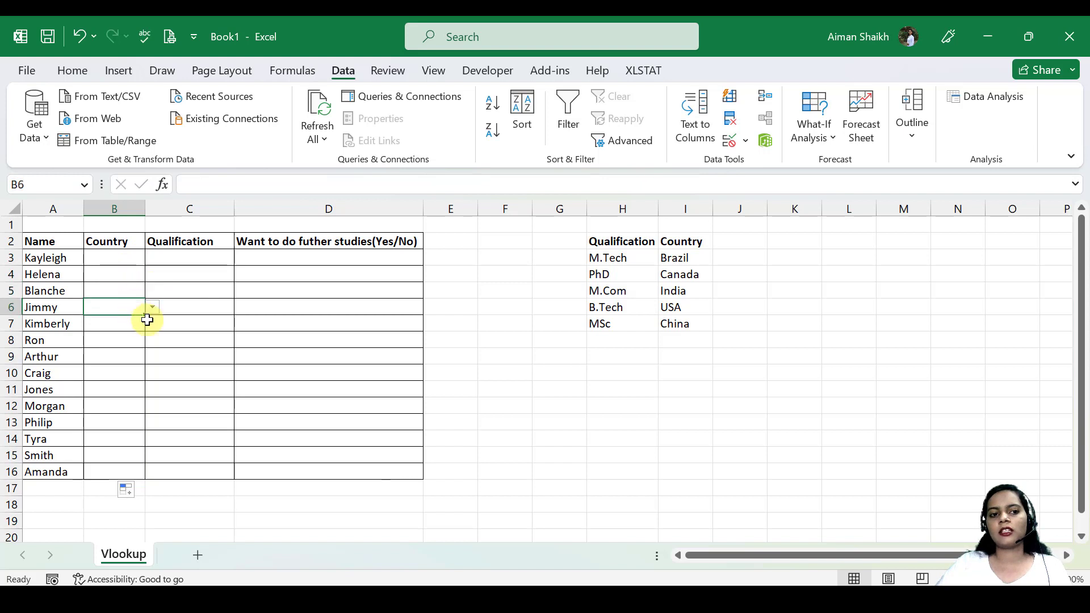
{"action": "left_click", "coordinate": [152, 307]}
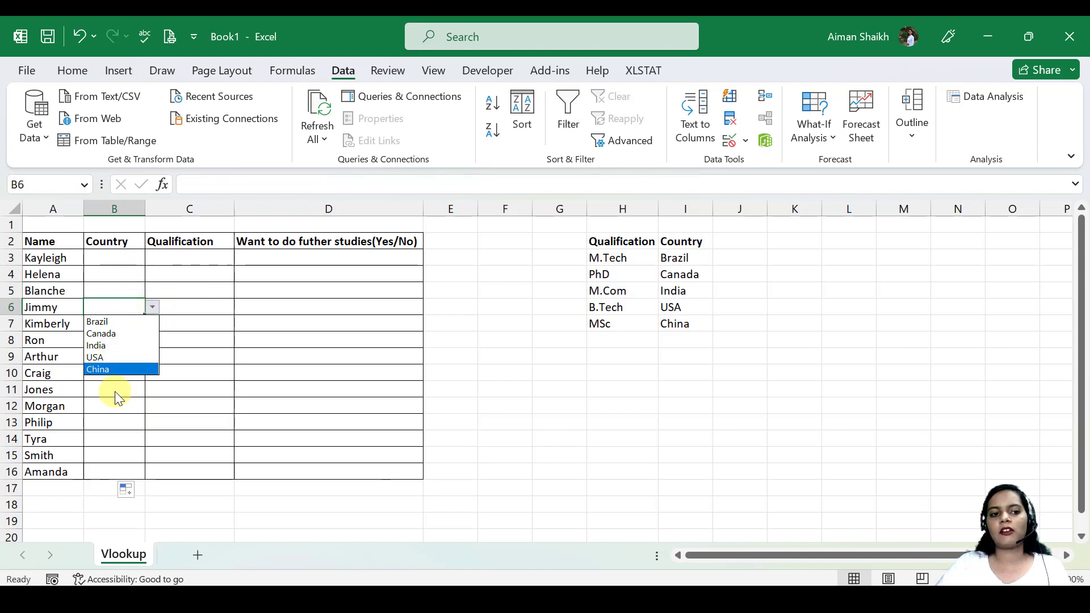
Choose Canada from the country dropdown in B3 and India from the one in B4.
{"action": "left_click", "coordinate": [136, 258]}
{"action": "left_click", "coordinate": [152, 258]}
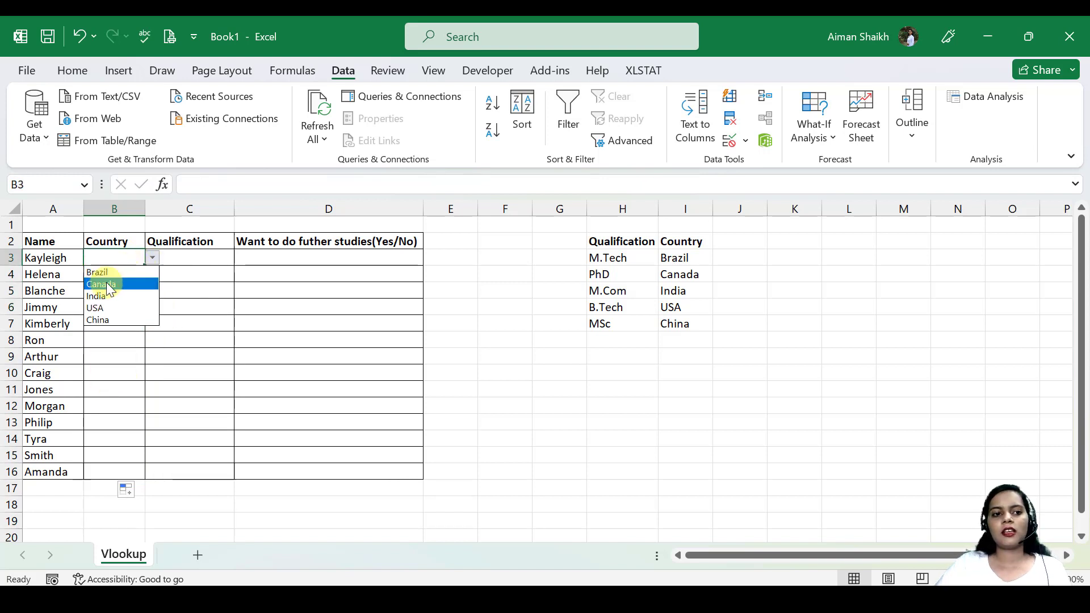
{"action": "left_click", "coordinate": [107, 285]}
{"action": "left_click", "coordinate": [129, 277]}
{"action": "left_click", "coordinate": [162, 276]}
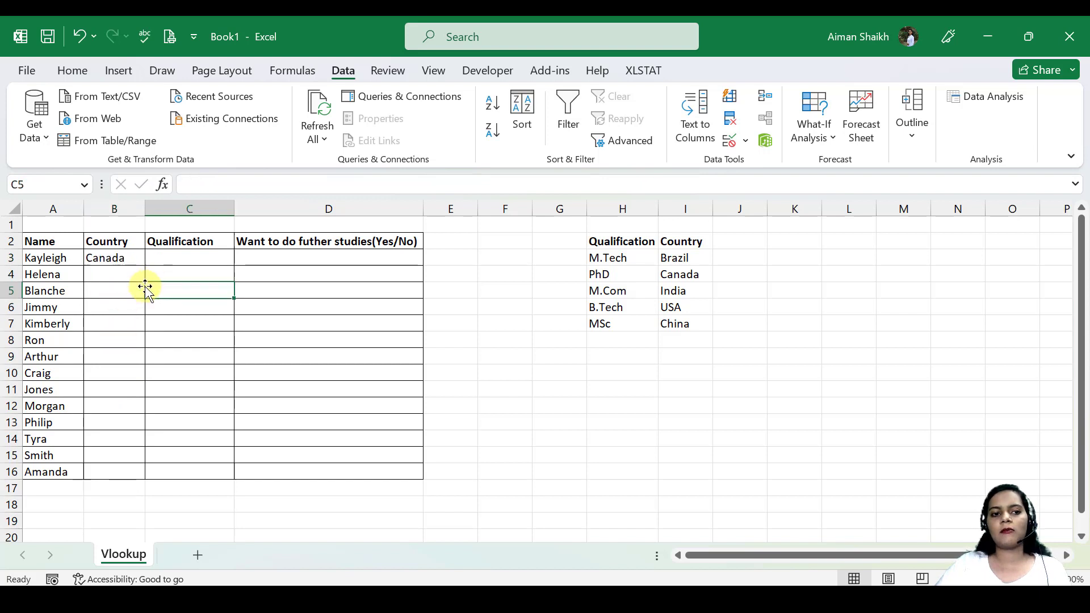
{"action": "left_click", "coordinate": [133, 274]}
{"action": "left_click", "coordinate": [152, 275]}
{"action": "left_click", "coordinate": [112, 312]}
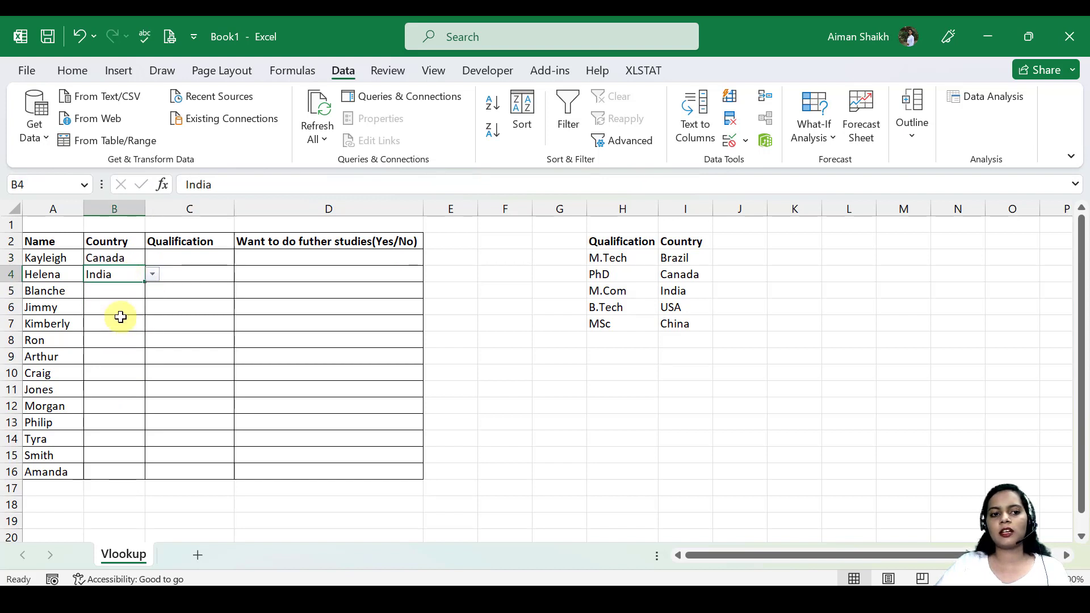
{"action": "left_click", "coordinate": [136, 292]}
Add Nepal to the Country source list in cell I8.
{"action": "left_click", "coordinate": [675, 338]}
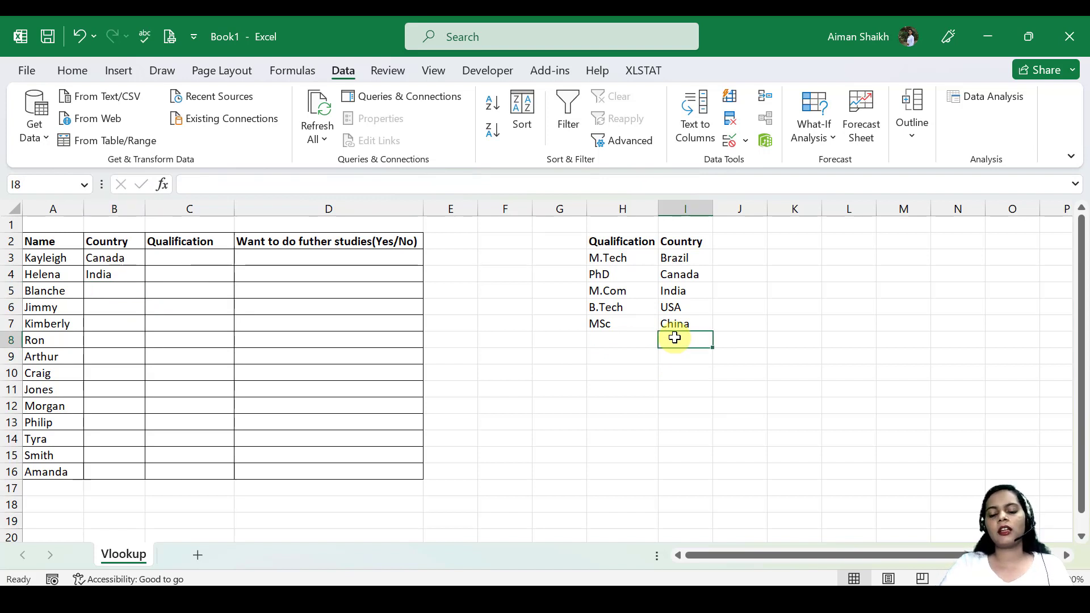
{"action": "type", "text": "N"}
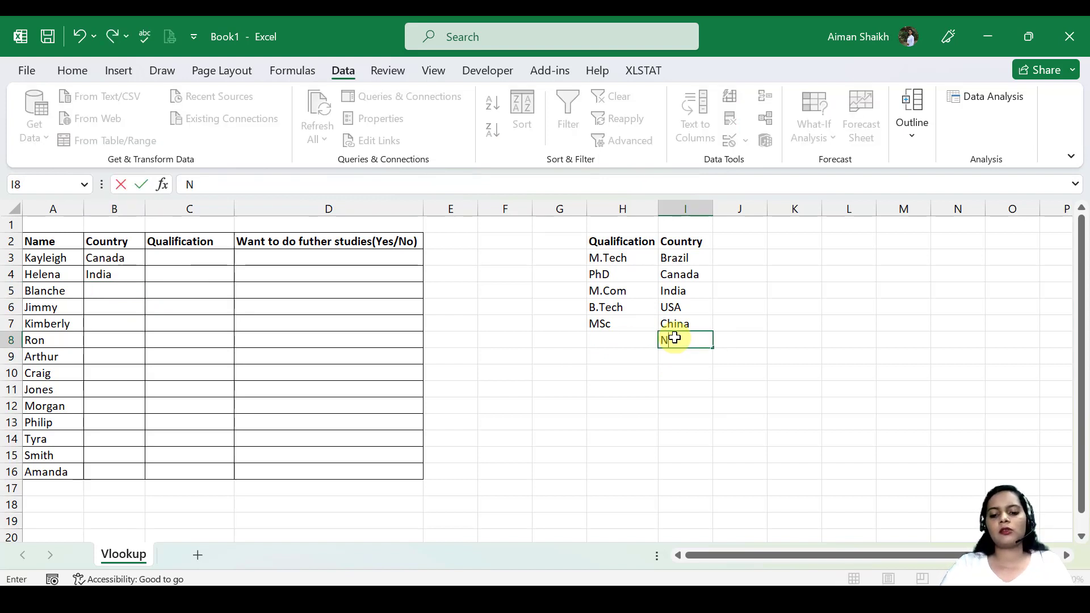
{"action": "type", "text": "epal"}
{"action": "key", "text": "Return"}
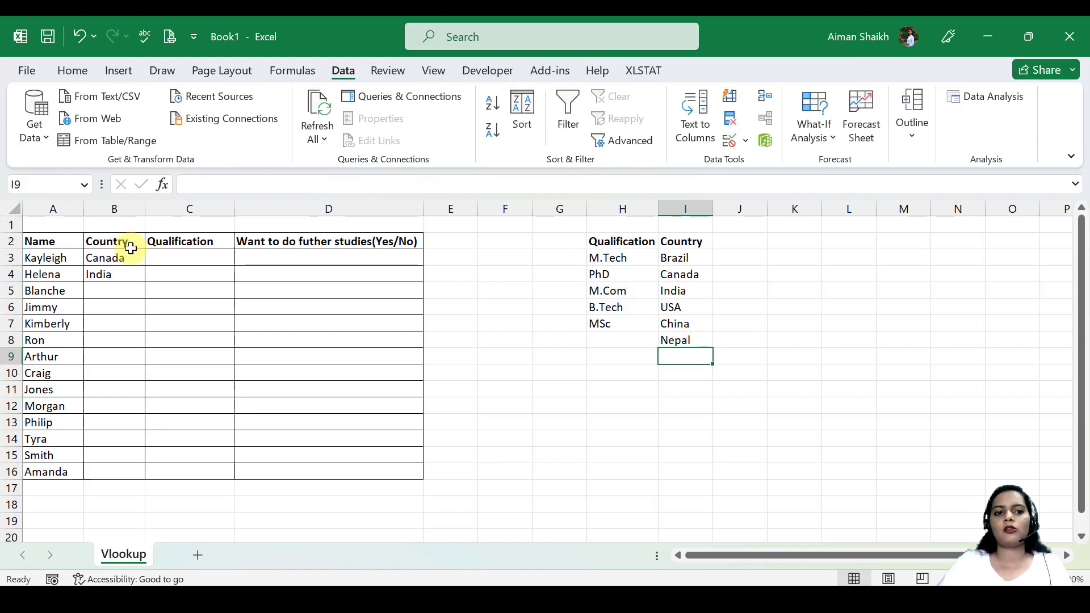
Check whether the country dropdown in B3 offers Nepal.
{"action": "left_click", "coordinate": [139, 260]}
{"action": "left_click", "coordinate": [153, 257]}
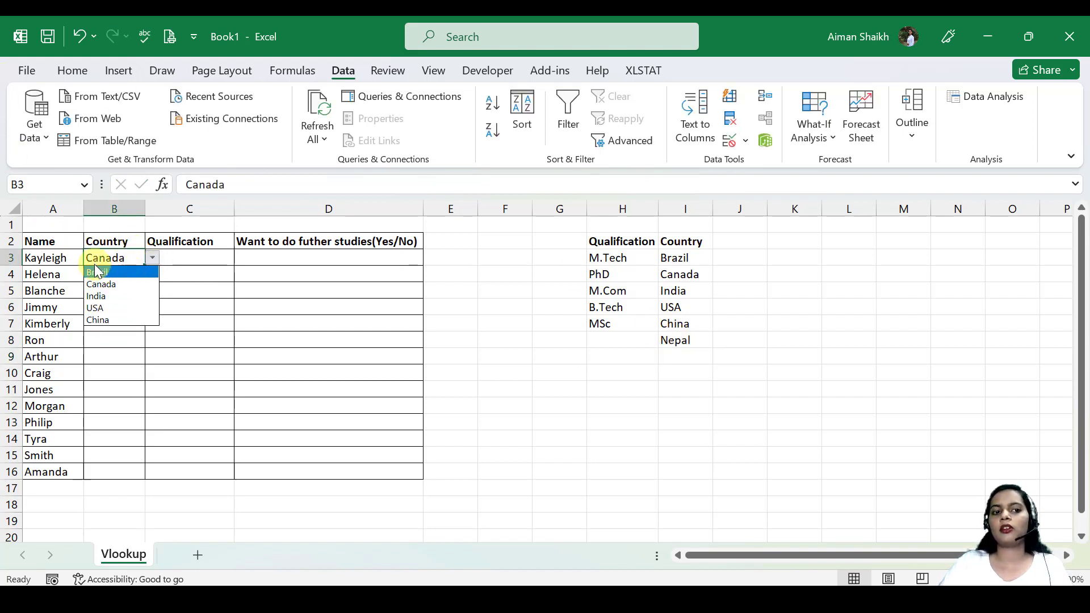
{"action": "left_click", "coordinate": [142, 259]}
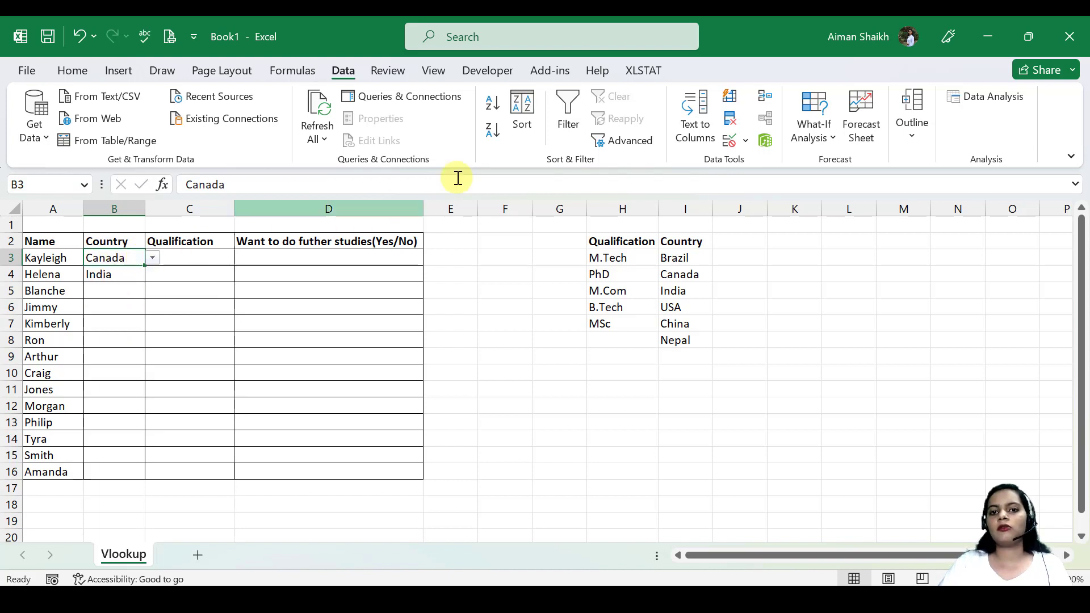
Extend the list source of the B3 country validation to =$I$3:$I$10 and check the choices in its dropdown.
{"action": "left_click", "coordinate": [745, 142]}
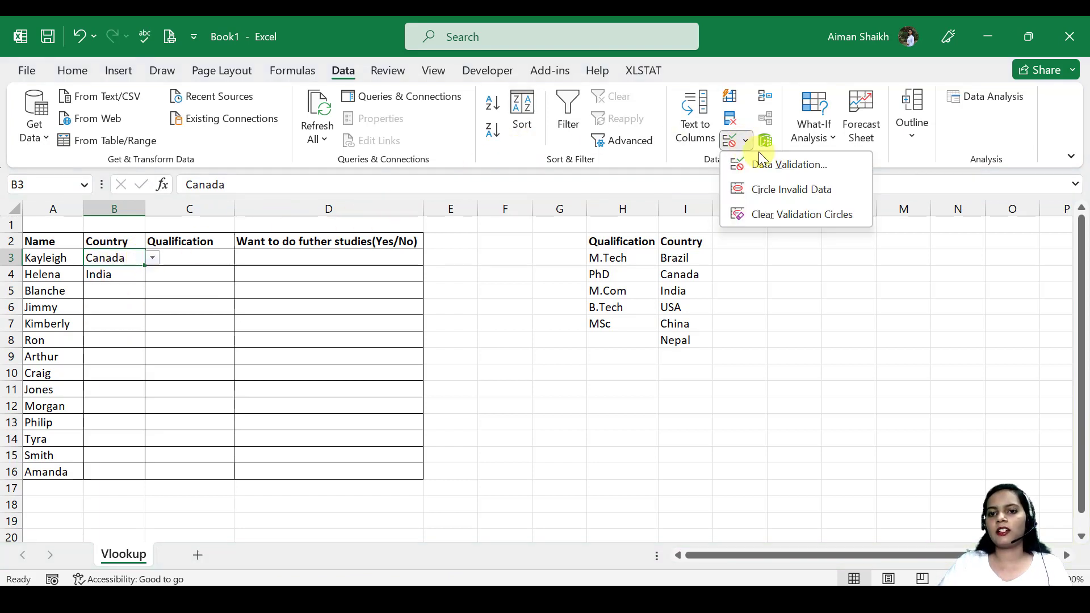
{"action": "left_click", "coordinate": [764, 164]}
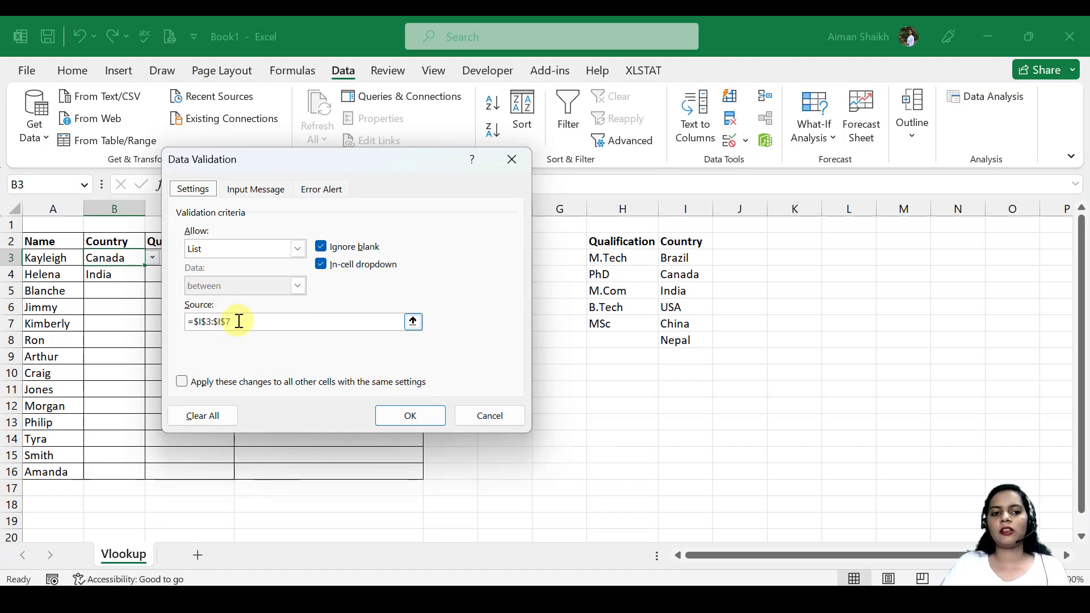
{"action": "left_click", "coordinate": [239, 322]}
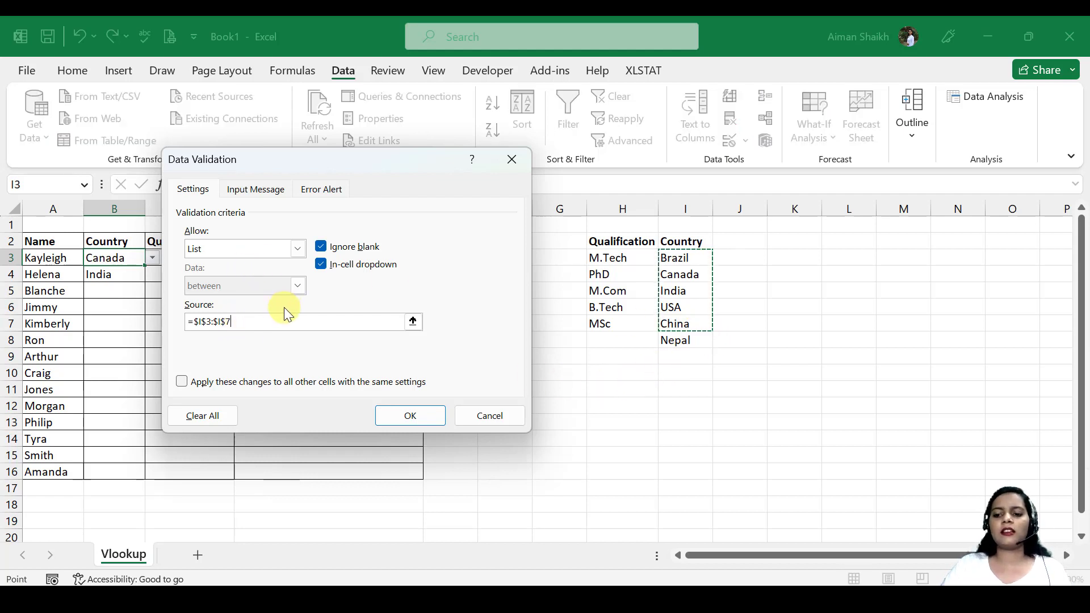
{"action": "key", "text": "BackSpace"}
{"action": "type", "text": "10"}
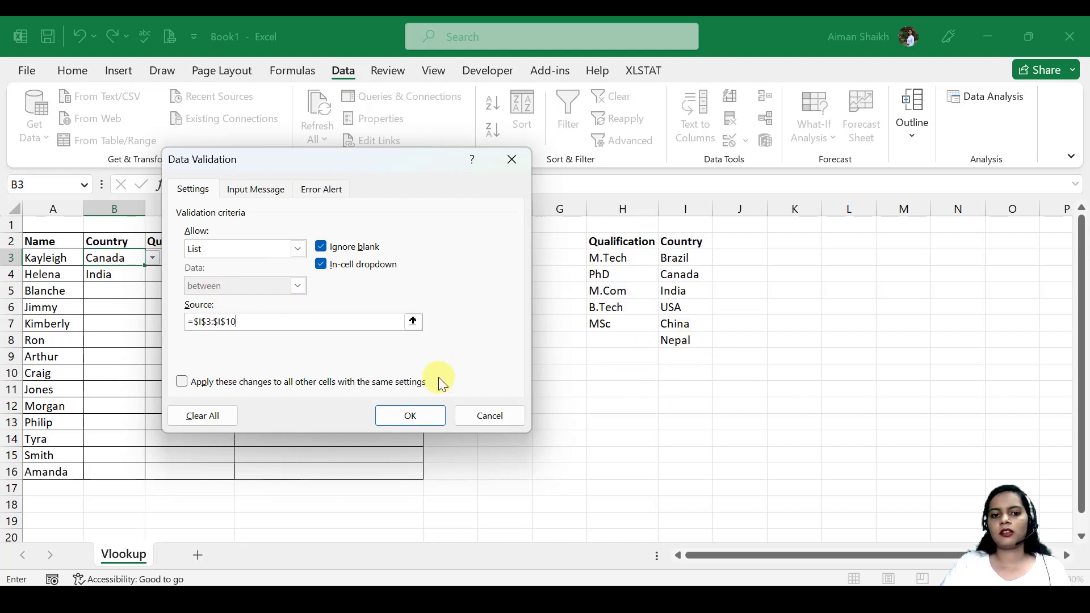
{"action": "left_click", "coordinate": [408, 416]}
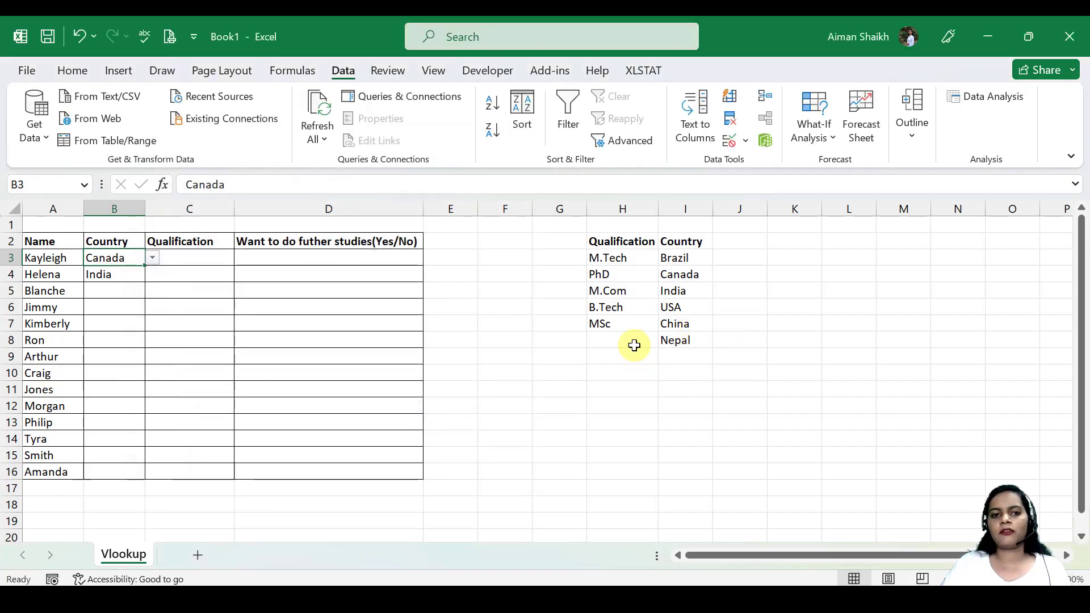
{"action": "left_click", "coordinate": [151, 258]}
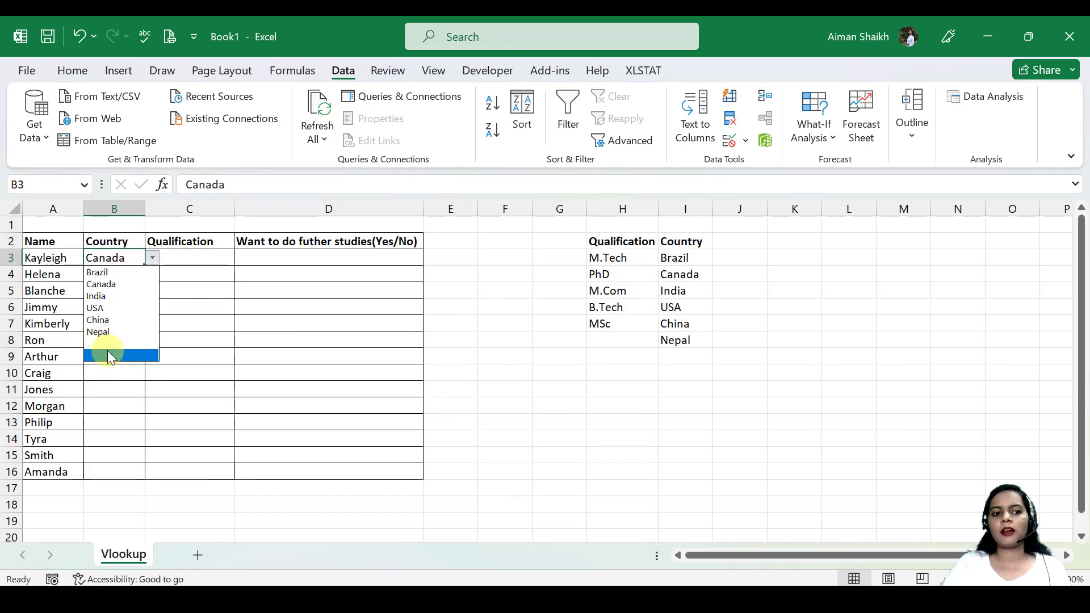
{"action": "left_click", "coordinate": [131, 284]}
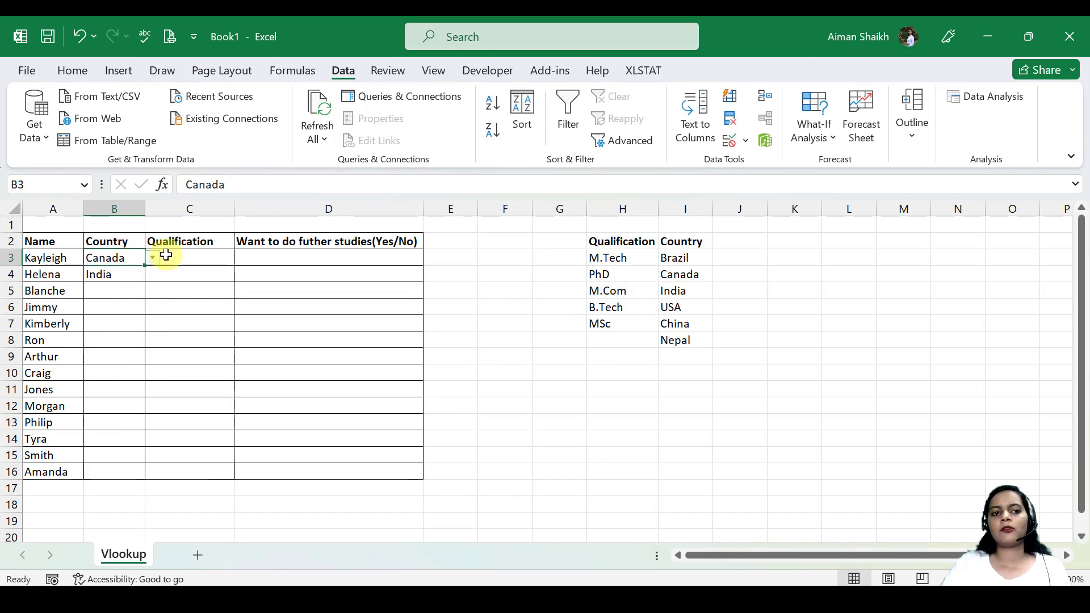
Add UK to the Country source list in cell I9.
{"action": "left_click", "coordinate": [676, 357]}
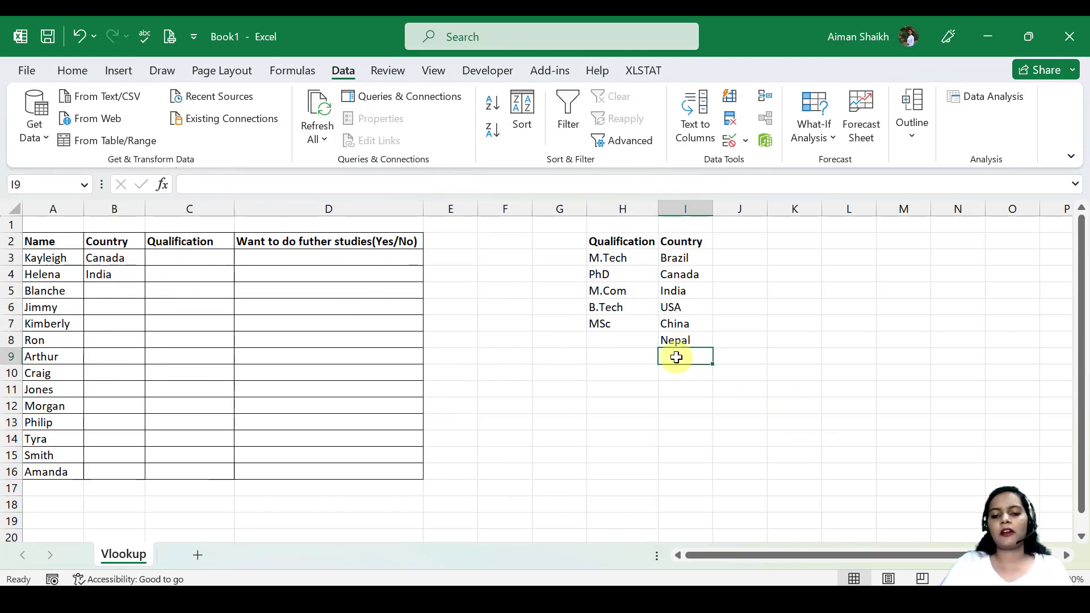
{"action": "type", "text": "L"}
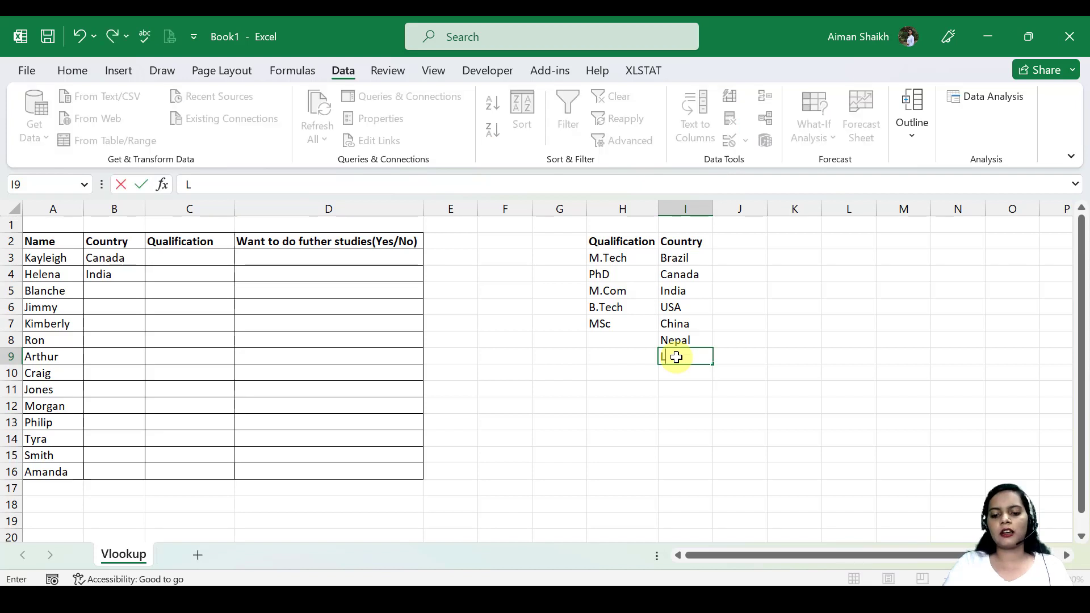
{"action": "type", "text": "UK"}
{"action": "key", "text": "Return"}
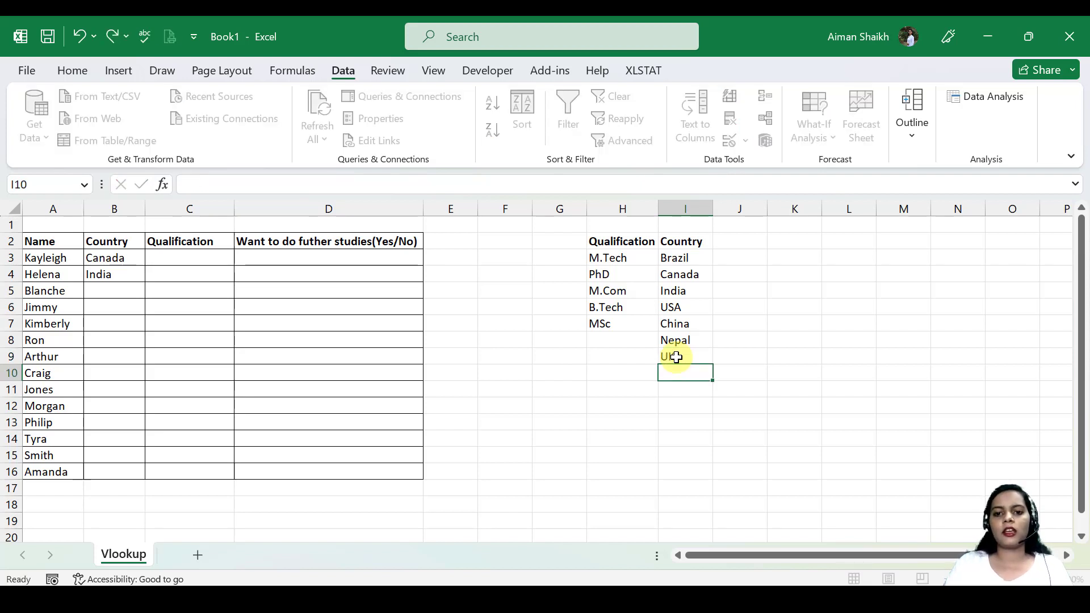
Check whether the country dropdown in B3 offers UK.
{"action": "left_click", "coordinate": [108, 258]}
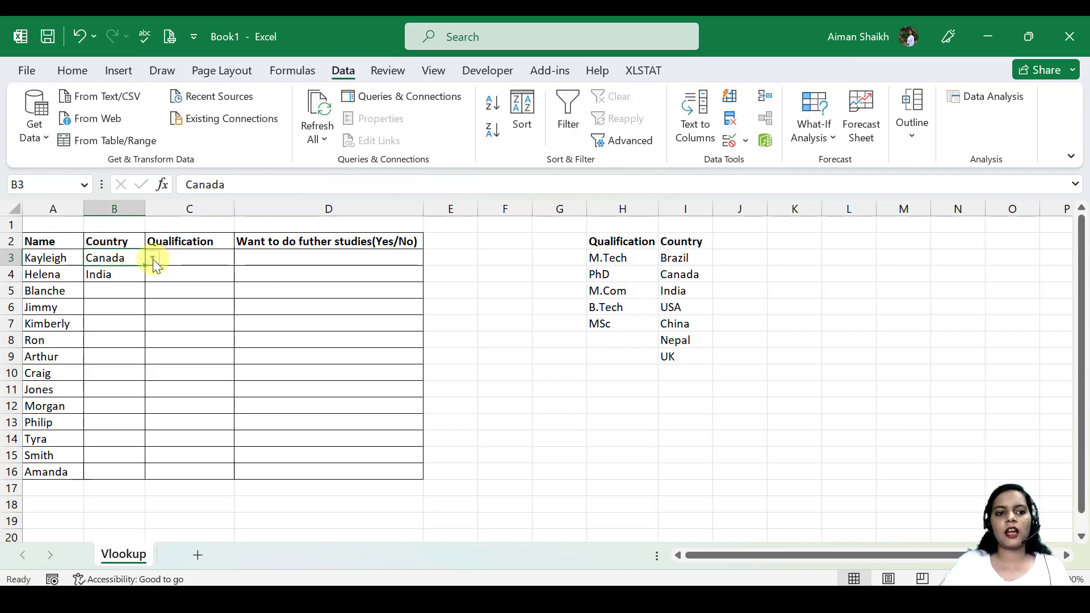
{"action": "left_click", "coordinate": [152, 259]}
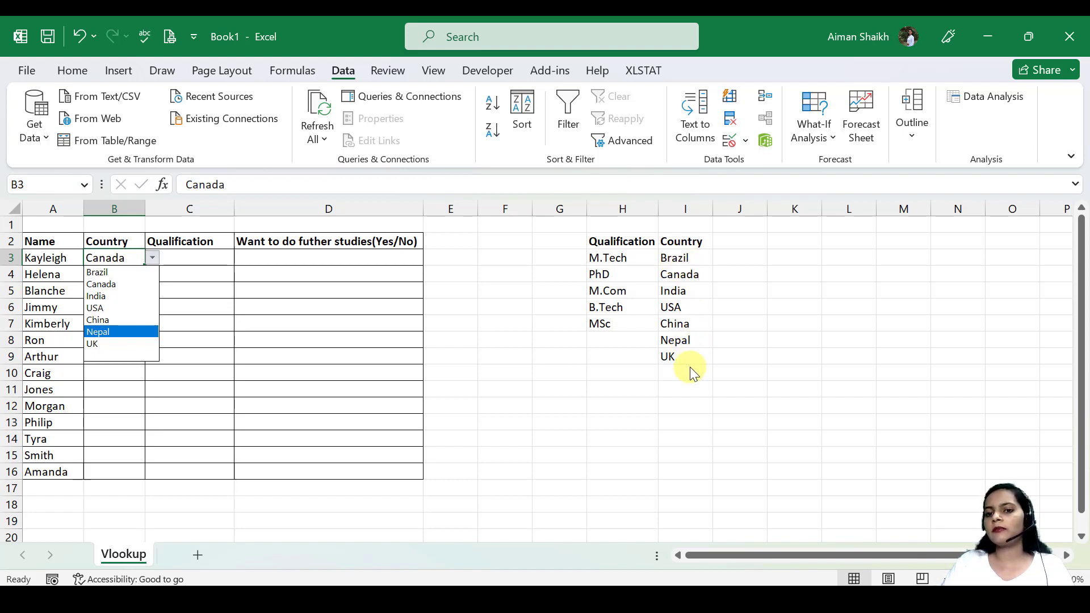
{"action": "key", "text": "Escape"}
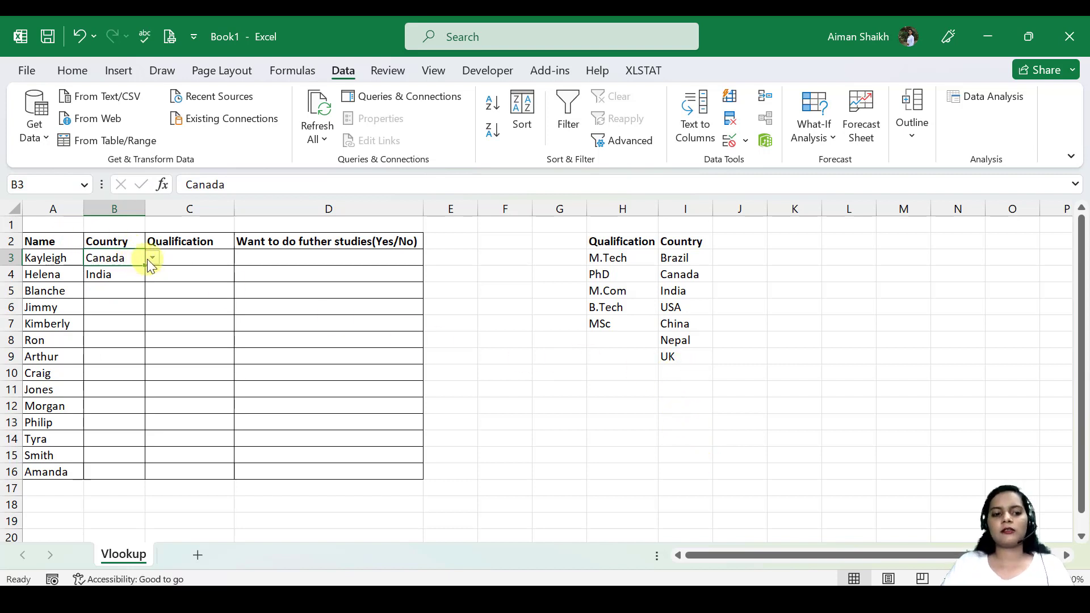
Clear the country in B3 and copy its extended dropdown down to B16.
{"action": "key", "text": "Delete"}
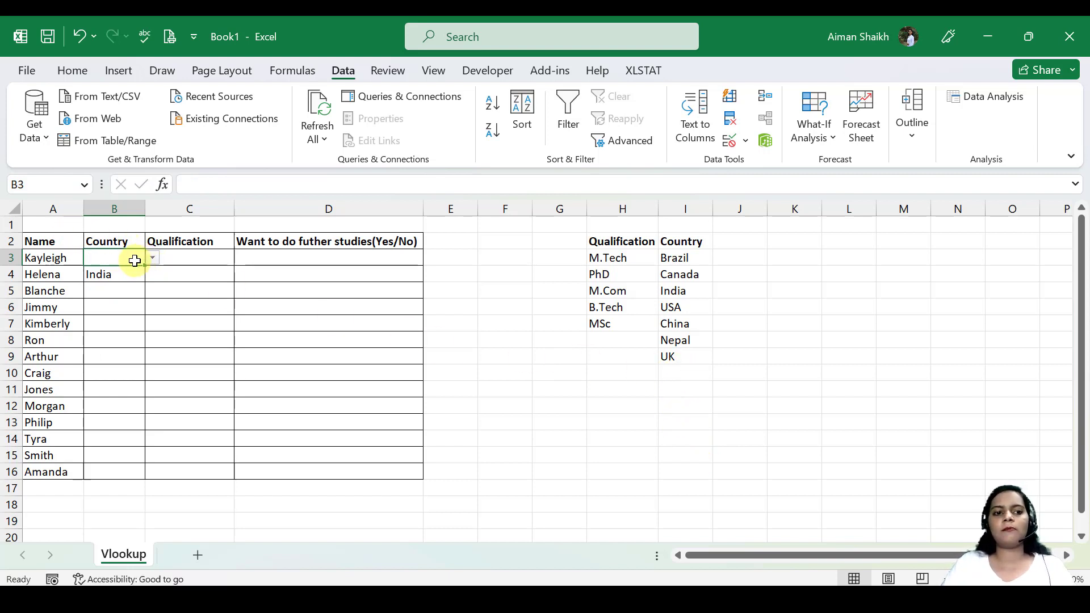
{"action": "left_click", "coordinate": [152, 258]}
{"action": "key", "text": "Escape"}
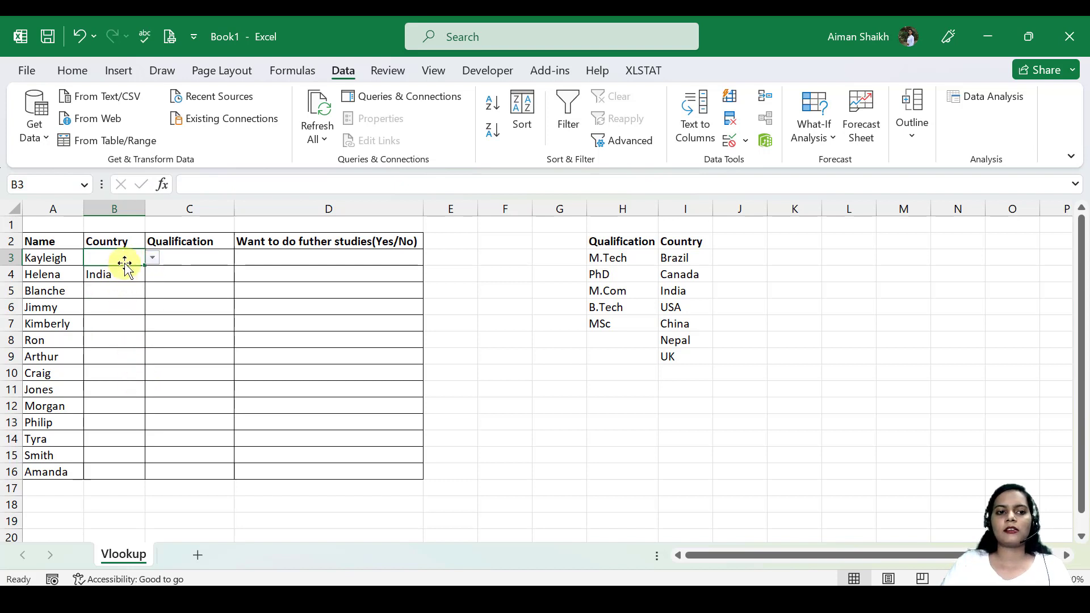
{"action": "left_click_drag", "start_coordinate": [144, 267], "coordinate": [135, 474]}
Choose Nepal in B3, India in B4 and Canada in B5 from the country dropdowns.
{"action": "left_click", "coordinate": [153, 257]}
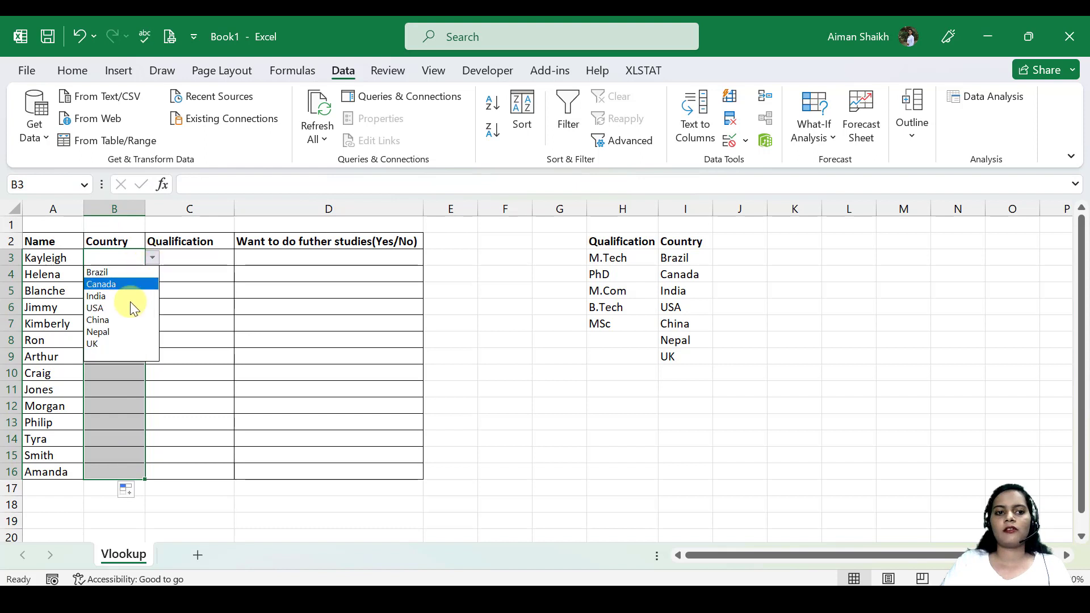
{"action": "left_click", "coordinate": [118, 336]}
{"action": "left_click", "coordinate": [134, 275]}
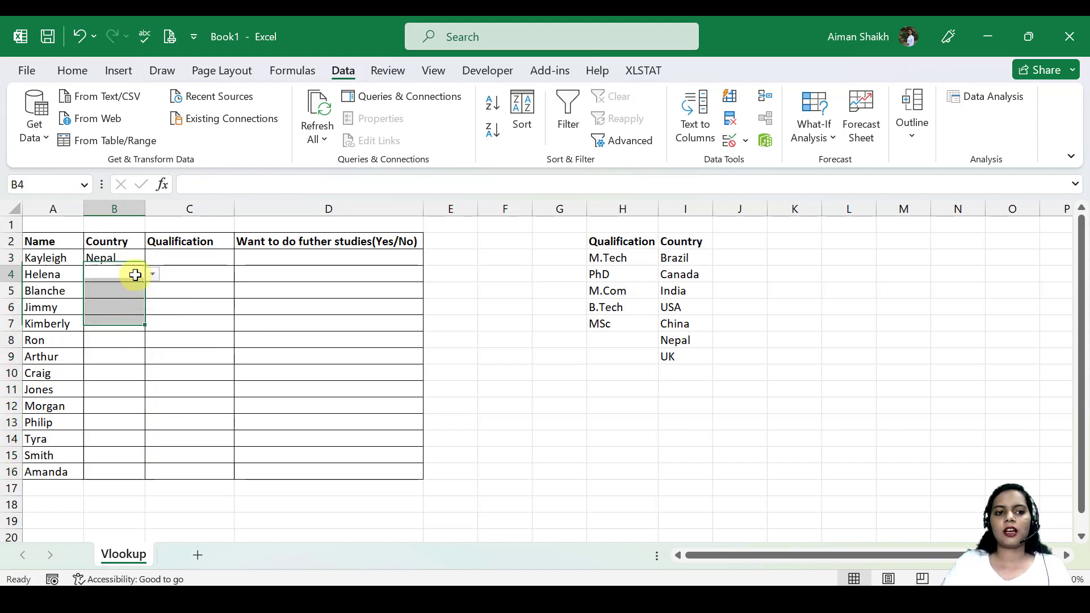
{"action": "left_click", "coordinate": [152, 275]}
{"action": "left_click", "coordinate": [134, 311]}
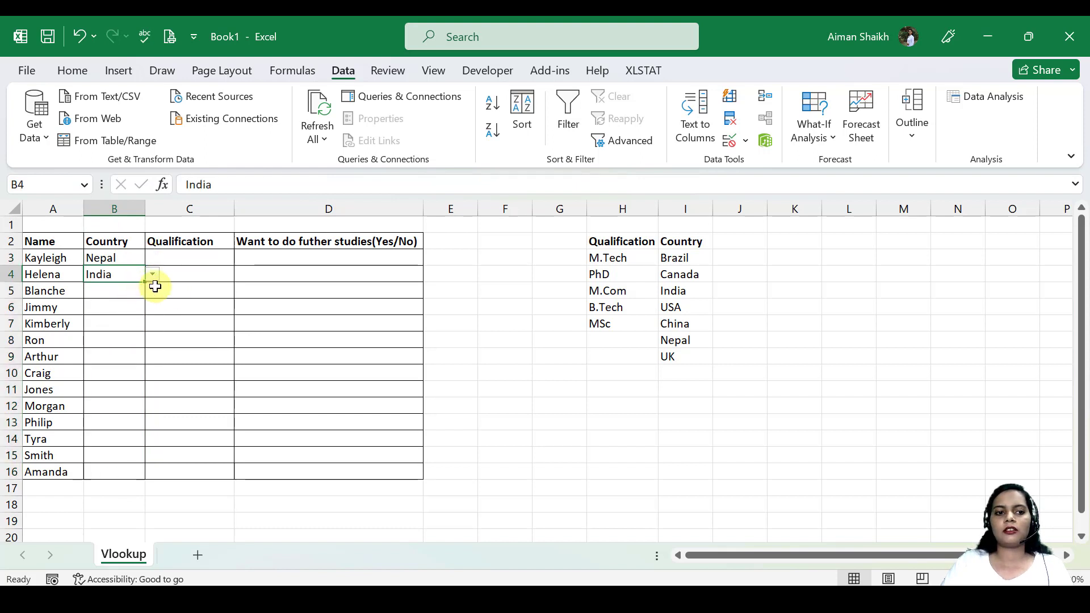
{"action": "left_click", "coordinate": [134, 289]}
{"action": "left_click", "coordinate": [152, 292]}
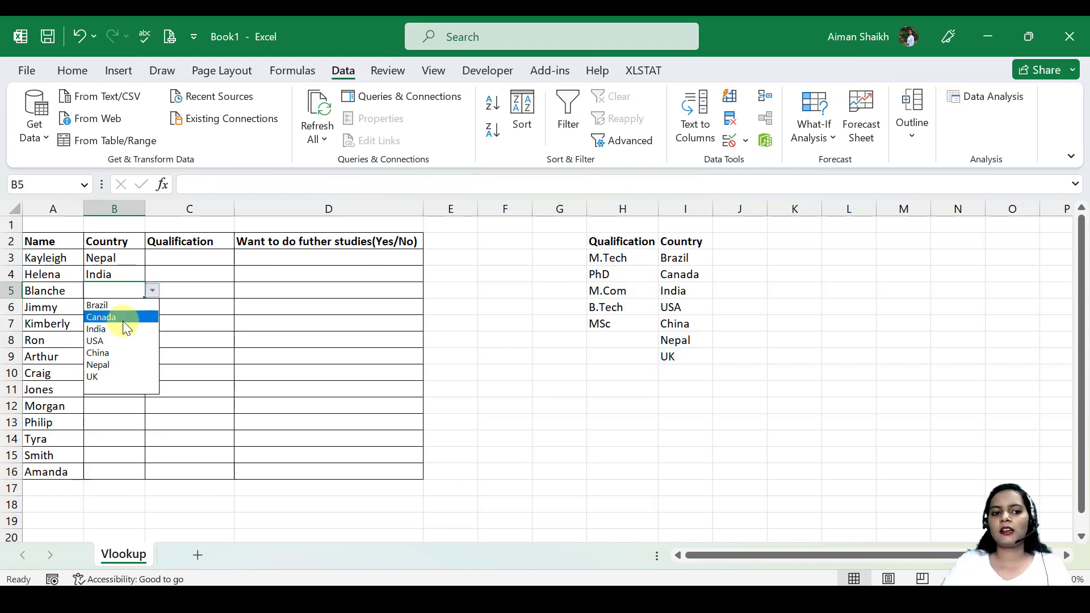
{"action": "left_click", "coordinate": [121, 317]}
{"action": "left_click", "coordinate": [136, 304]}
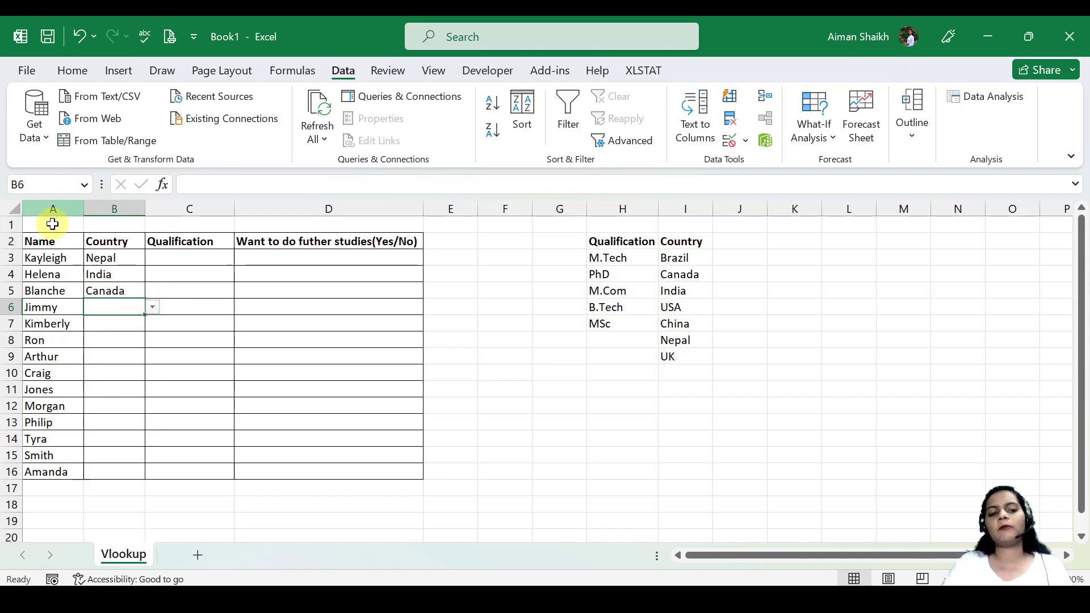
Try to copy the country dropdown from B3 into the Qualification cell C3, and undo the copy.
{"action": "left_click_drag", "start_coordinate": [120, 259], "coordinate": [119, 439]}
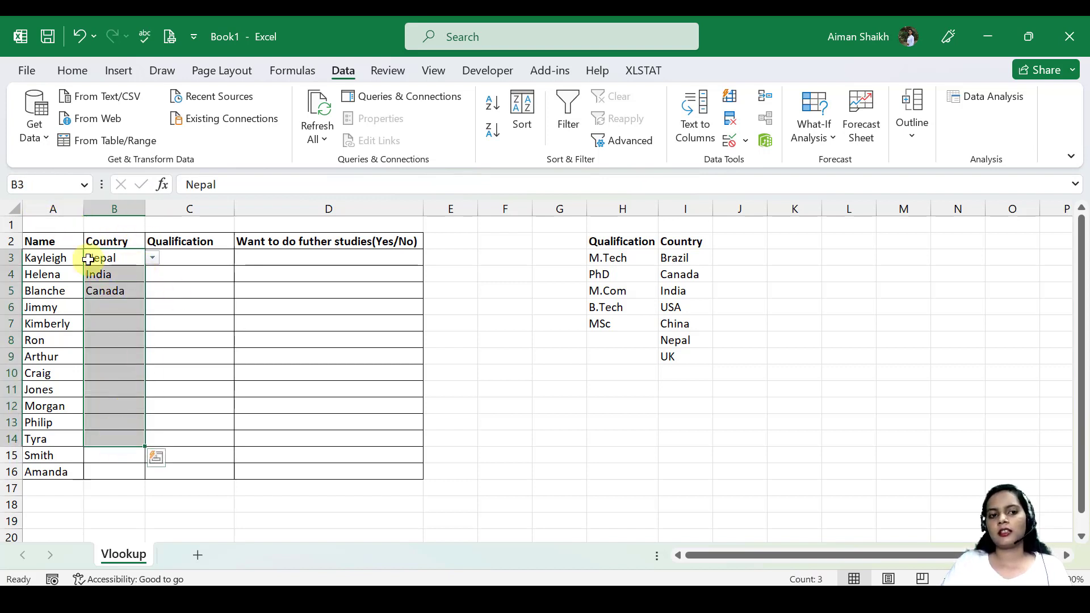
{"action": "left_click", "coordinate": [171, 264]}
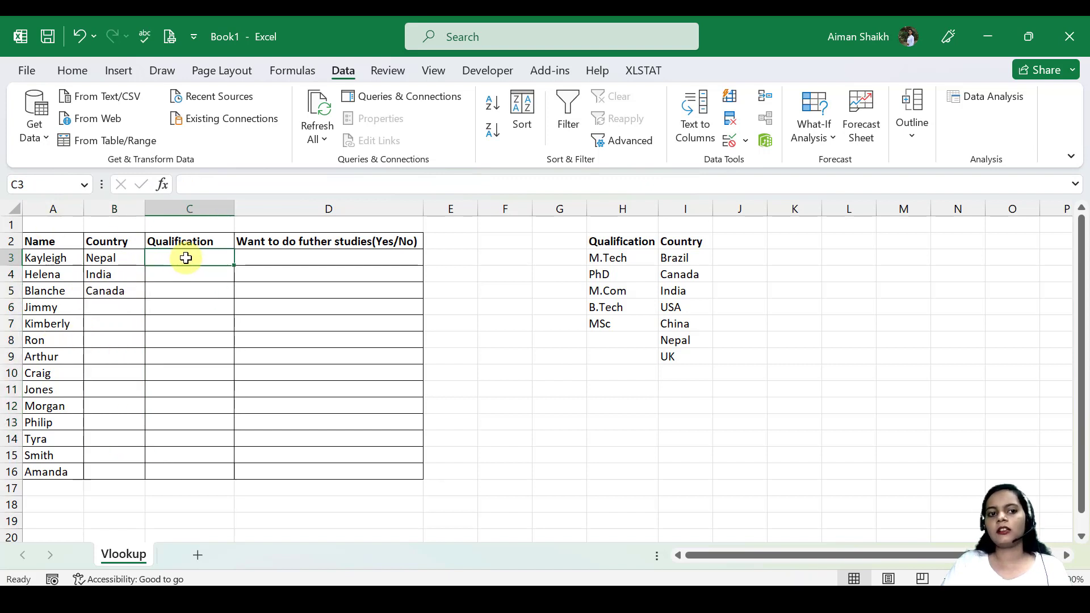
{"action": "left_click", "coordinate": [144, 265]}
{"action": "left_click_drag", "start_coordinate": [143, 265], "coordinate": [214, 263]}
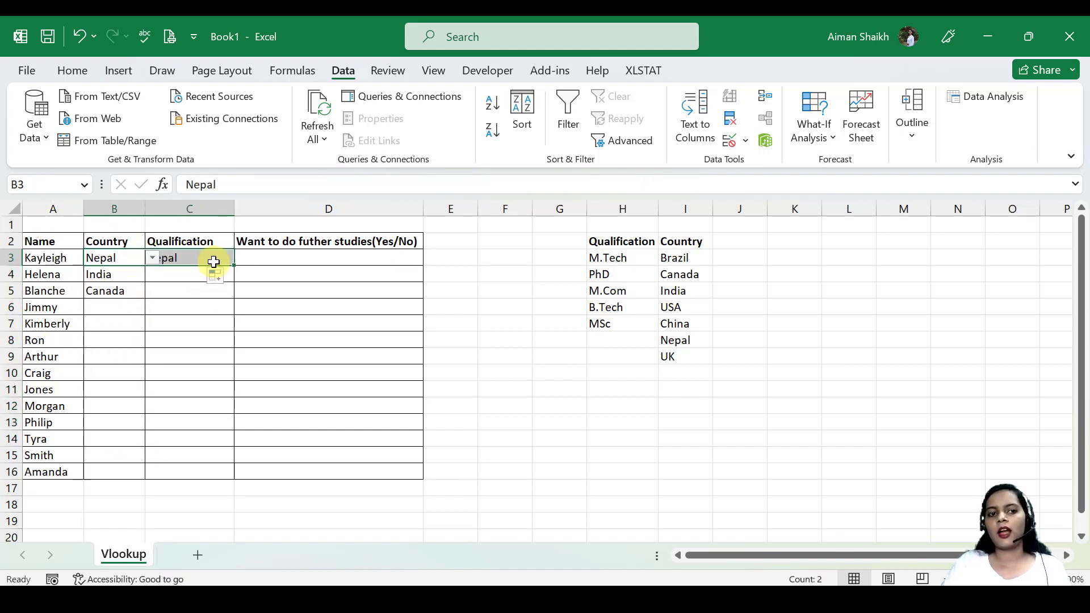
{"action": "left_click", "coordinate": [214, 263]}
{"action": "double_click", "coordinate": [226, 262]}
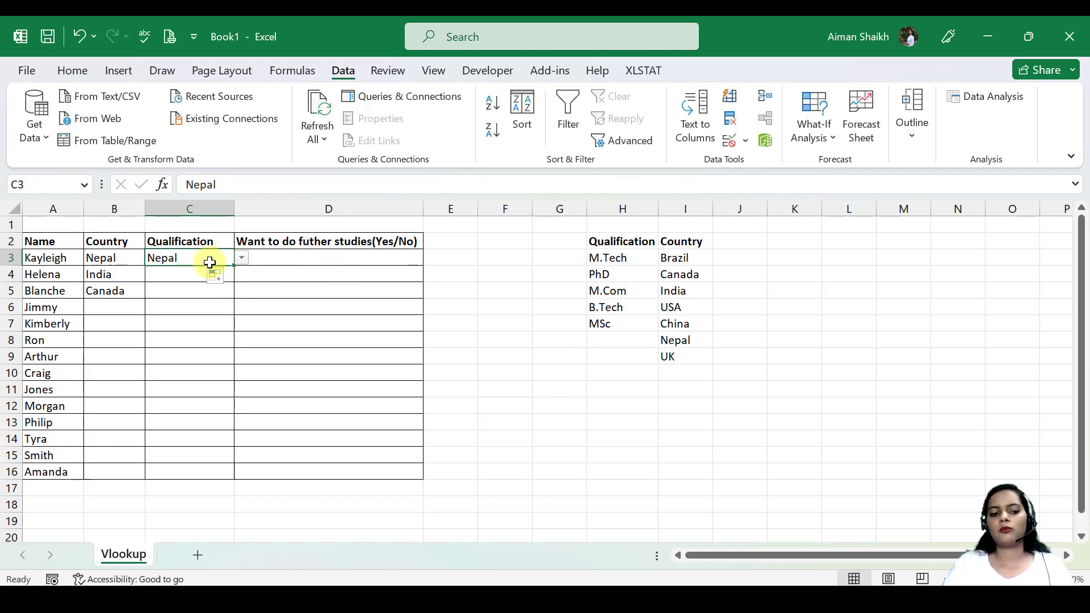
{"action": "key", "text": "Delete"}
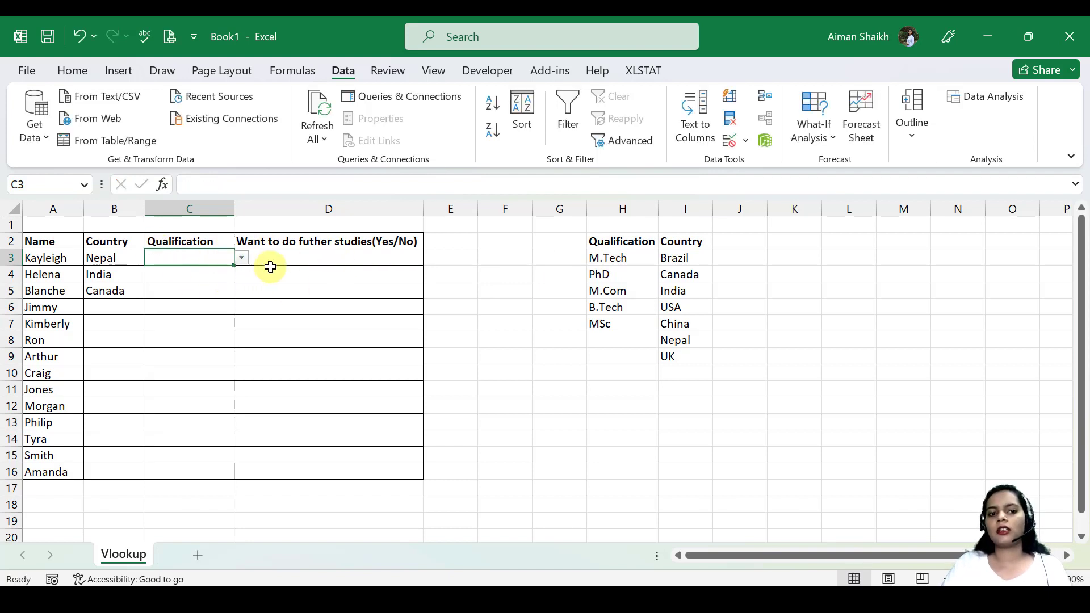
{"action": "left_click", "coordinate": [241, 260]}
{"action": "key", "text": "Escape"}
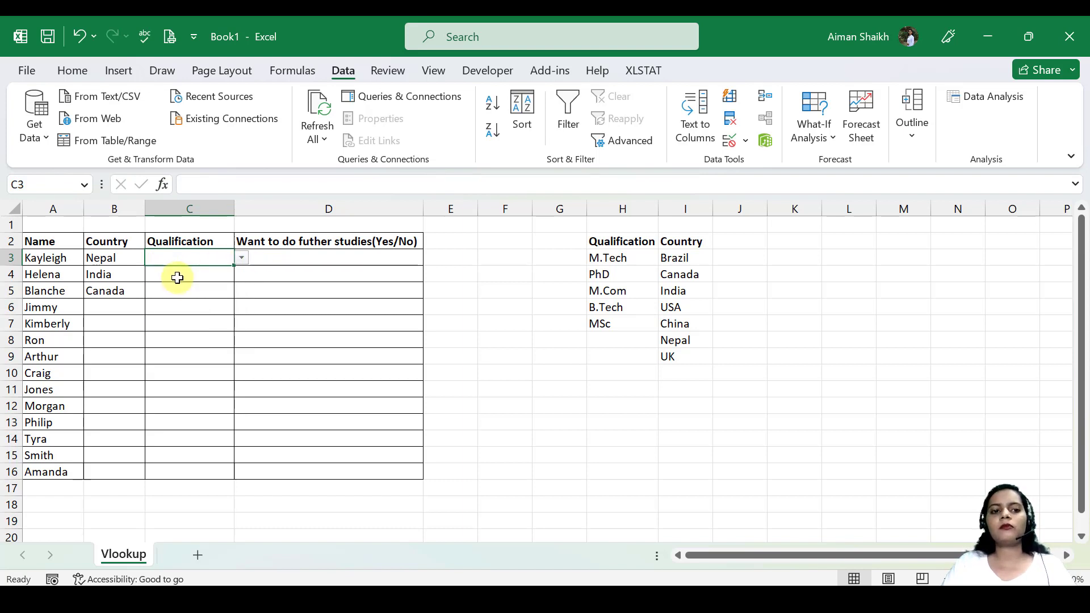
{"action": "key", "text": "ctrl+z"}
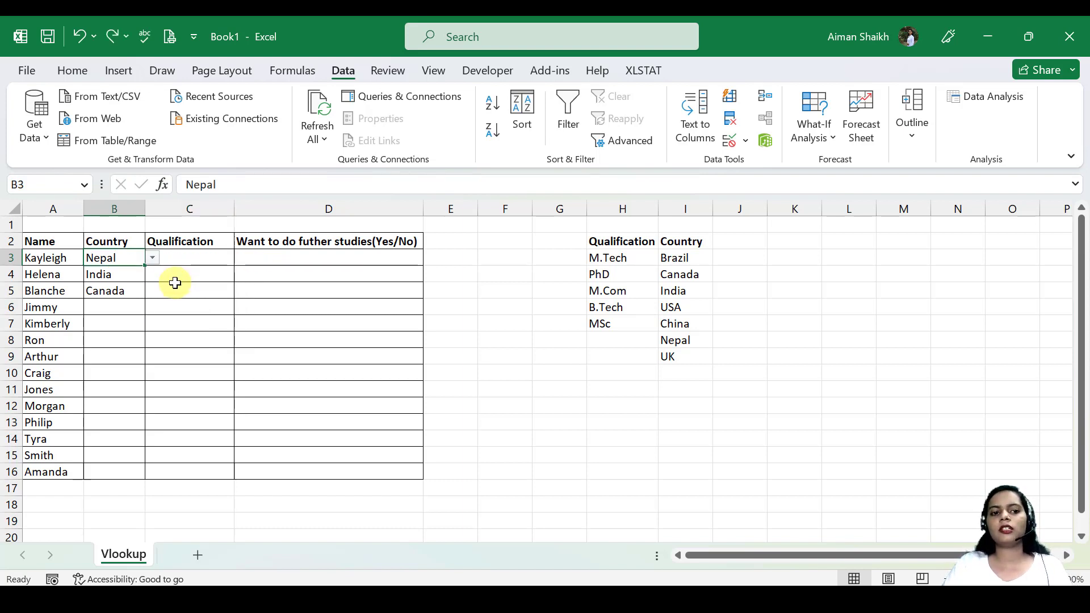
Add a List data validation to the Qualification cell C3 with the source =$H$3:$H$7.
{"action": "left_click", "coordinate": [195, 255]}
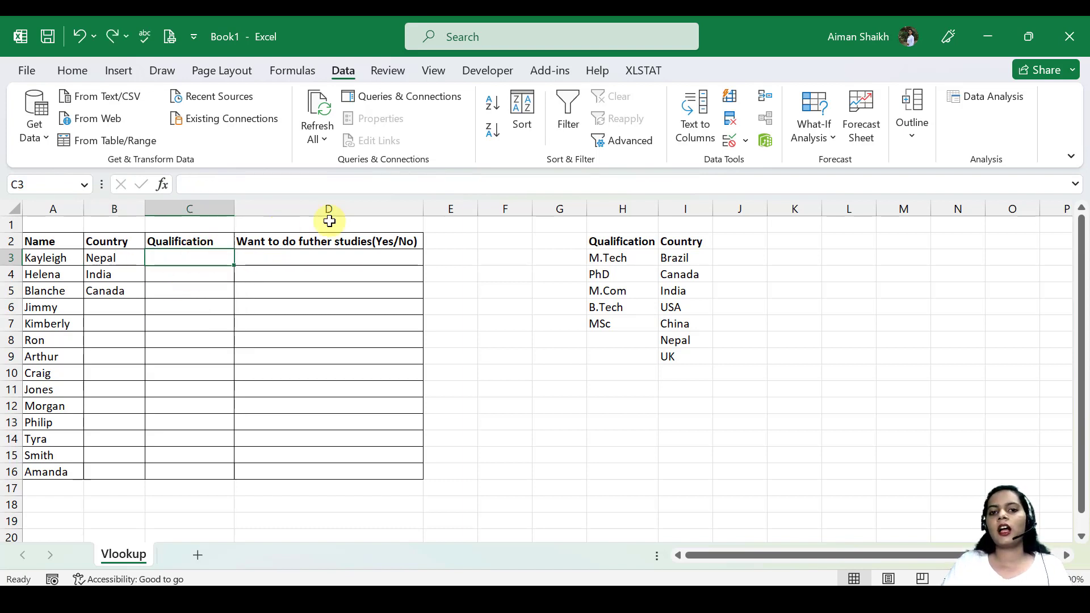
{"action": "left_click", "coordinate": [731, 140]}
{"action": "left_click", "coordinate": [297, 244]}
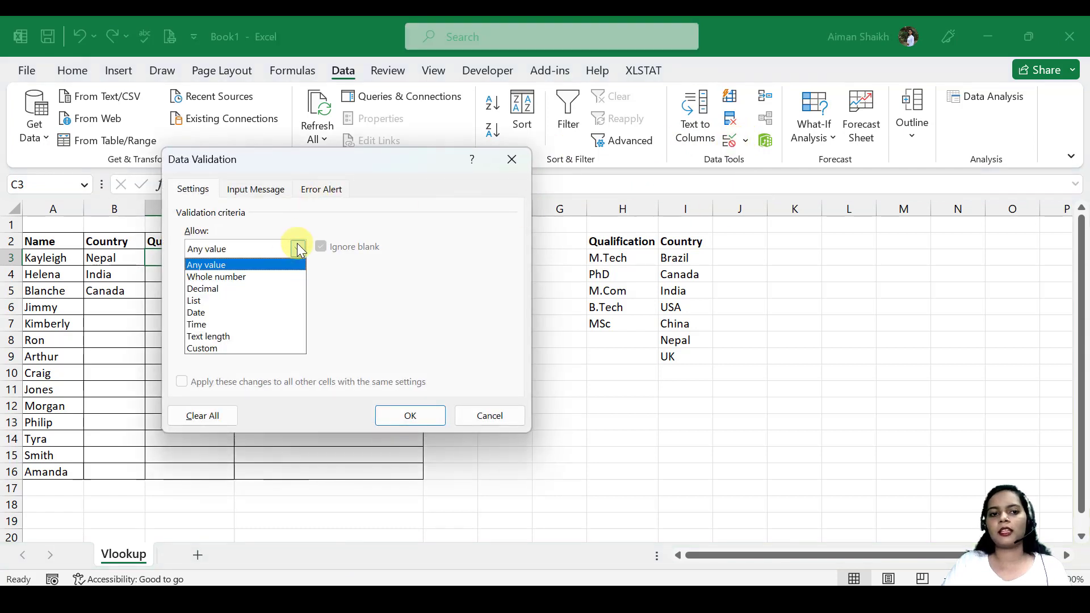
{"action": "left_click", "coordinate": [219, 298]}
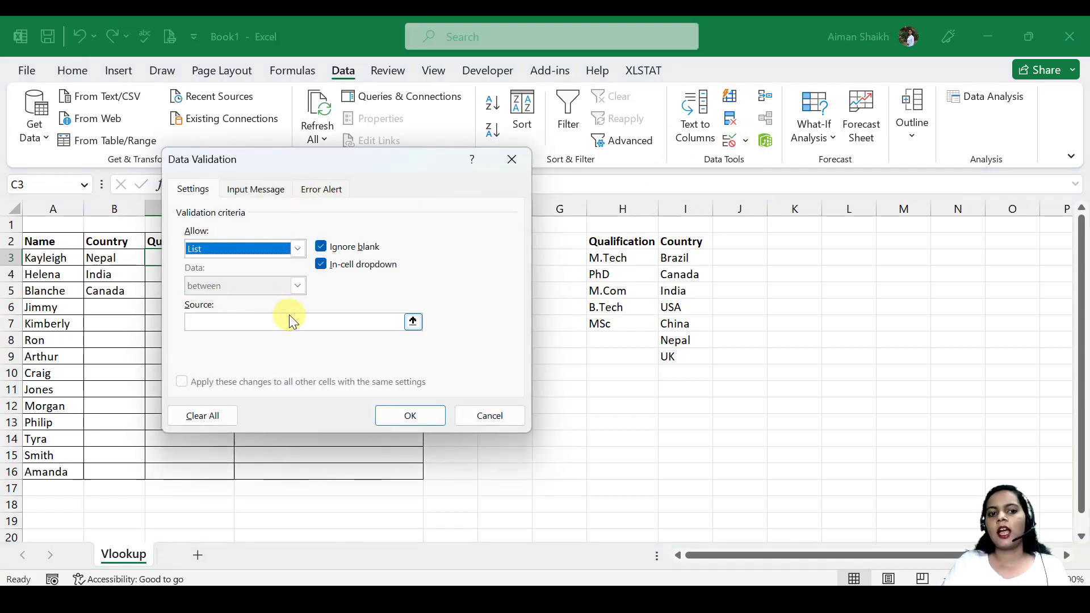
{"action": "left_click", "coordinate": [289, 318]}
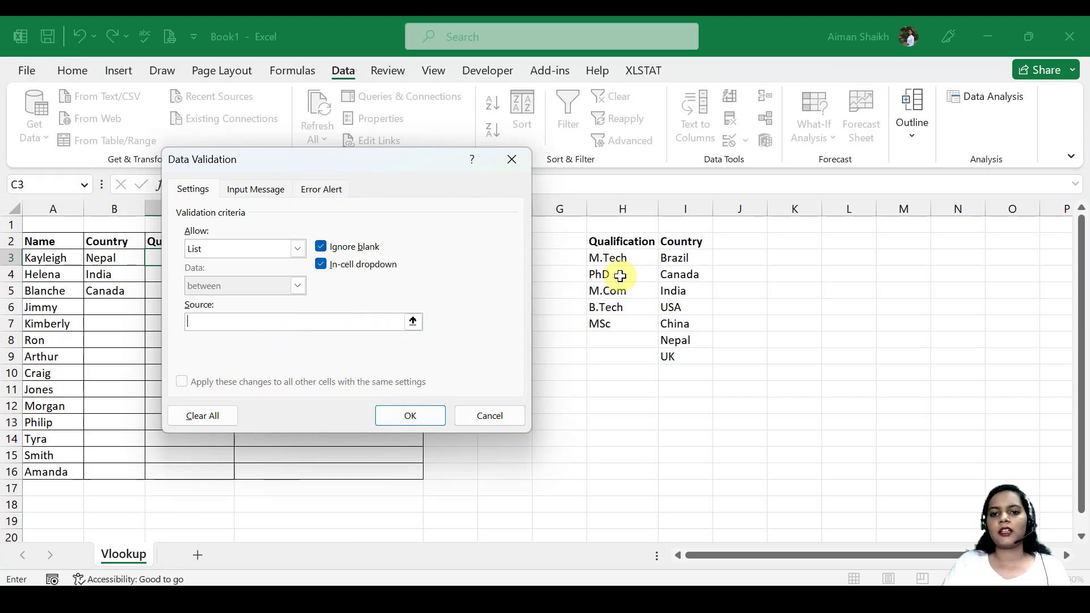
{"action": "left_click_drag", "start_coordinate": [622, 257], "coordinate": [591, 333]}
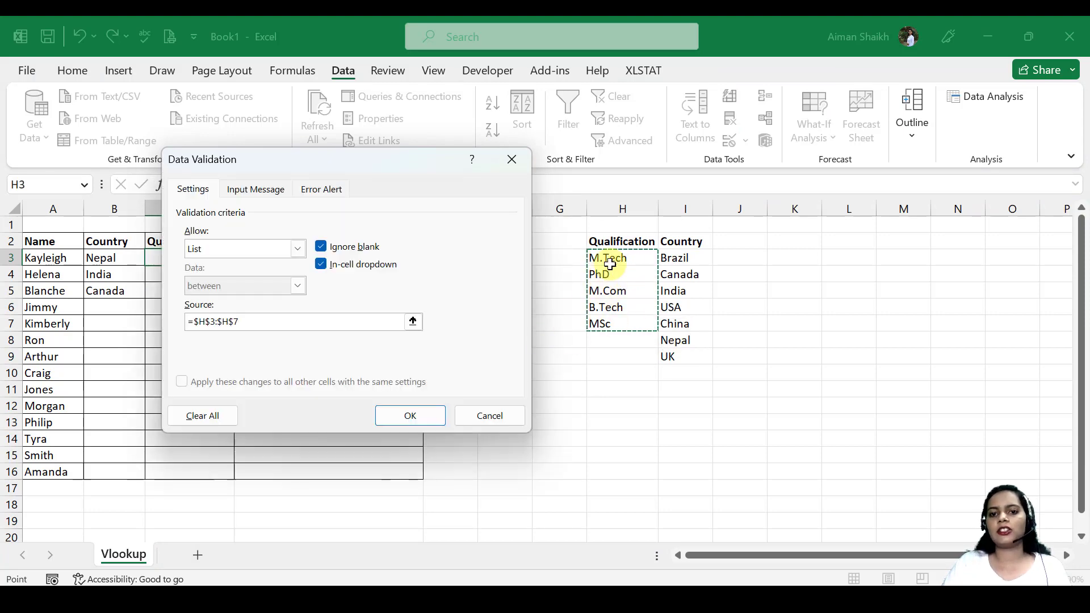
{"action": "left_click", "coordinate": [409, 417]}
Choose B.Tech from the qualification dropdown in C3.
{"action": "left_click", "coordinate": [249, 258]}
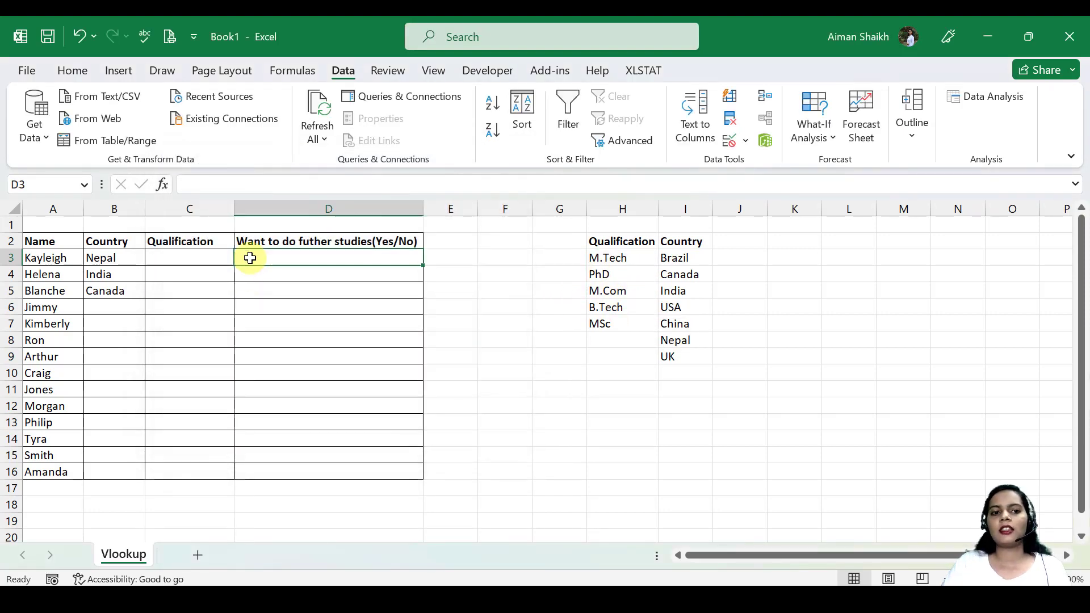
{"action": "left_click", "coordinate": [224, 254]}
{"action": "left_click", "coordinate": [242, 258]}
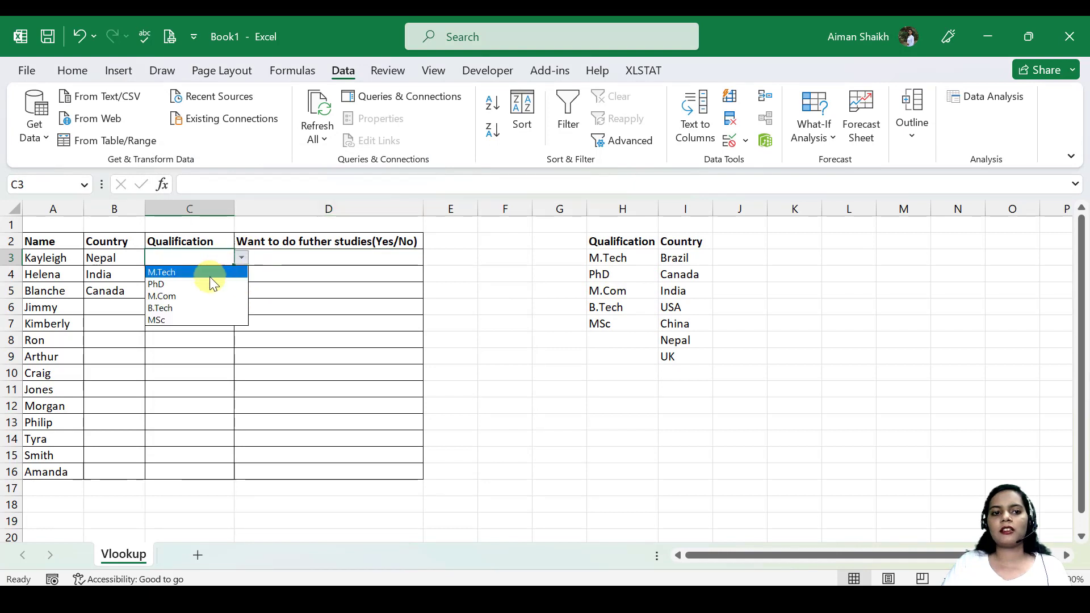
{"action": "left_click", "coordinate": [174, 308]}
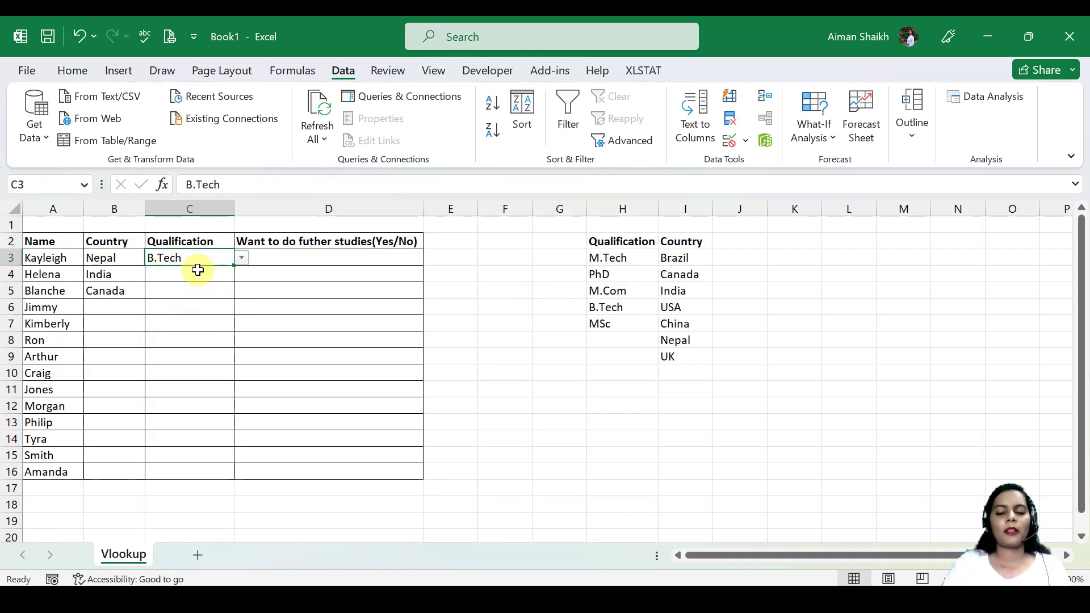
{"action": "left_click", "coordinate": [307, 259]}
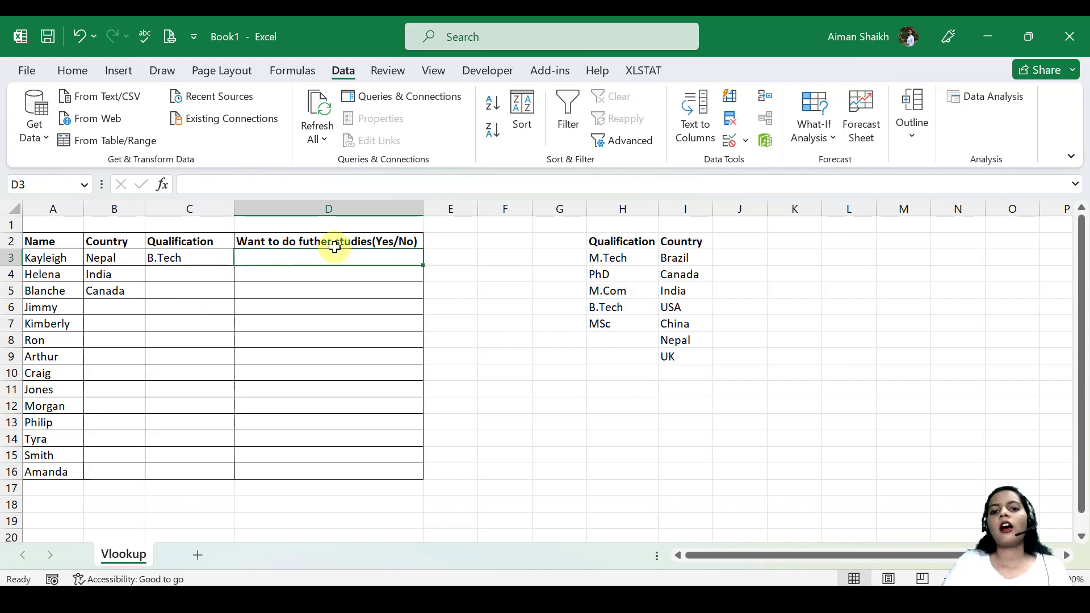
{"action": "left_click", "coordinate": [623, 243]}
{"action": "left_click_drag", "start_coordinate": [622, 243], "coordinate": [687, 354]}
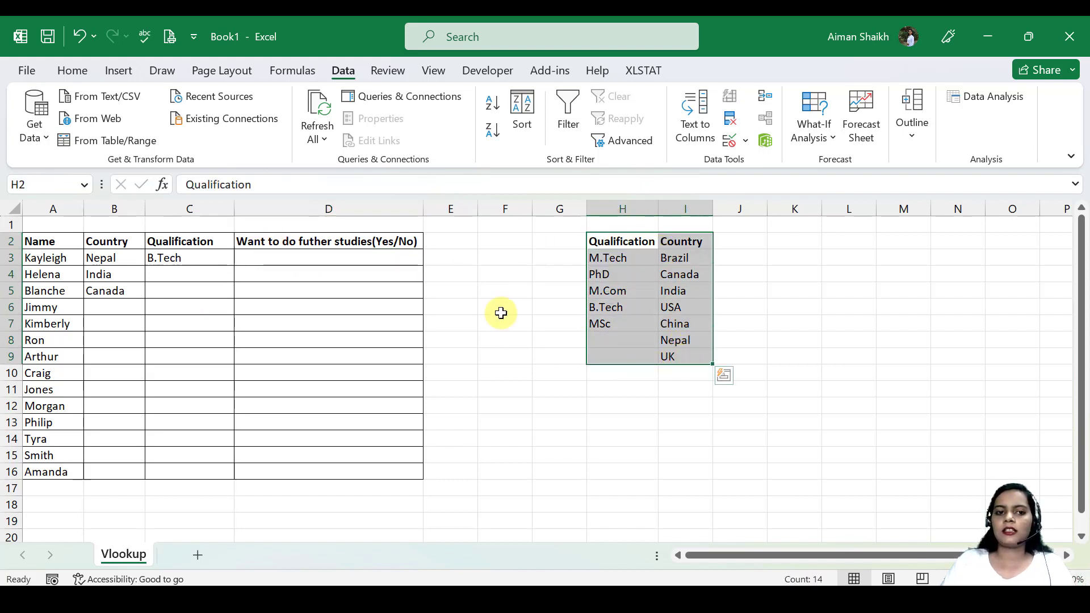
{"action": "left_click", "coordinate": [259, 258]}
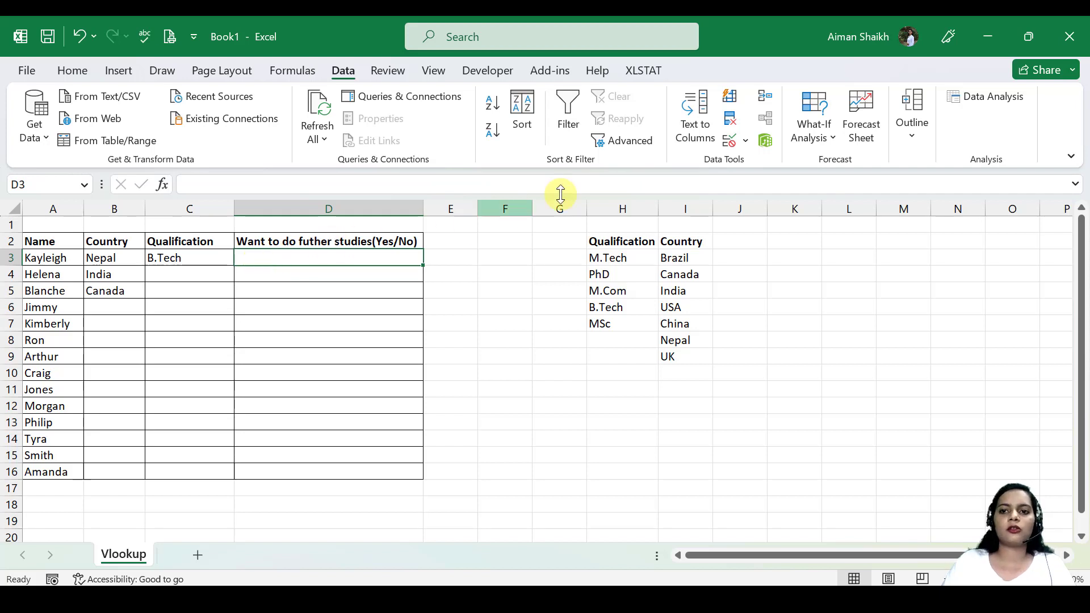
Enter Yes in G3 and No in G4 beside the Qualification list.
{"action": "left_click", "coordinate": [564, 259]}
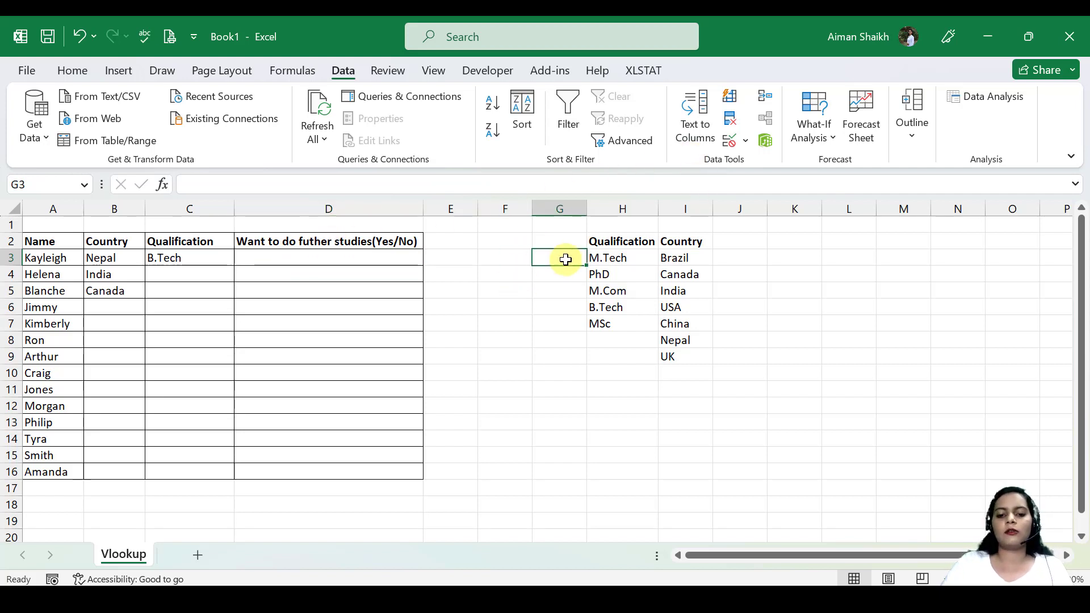
{"action": "type", "text": "Yes"}
{"action": "key", "text": "Return"}
{"action": "type", "text": "No"}
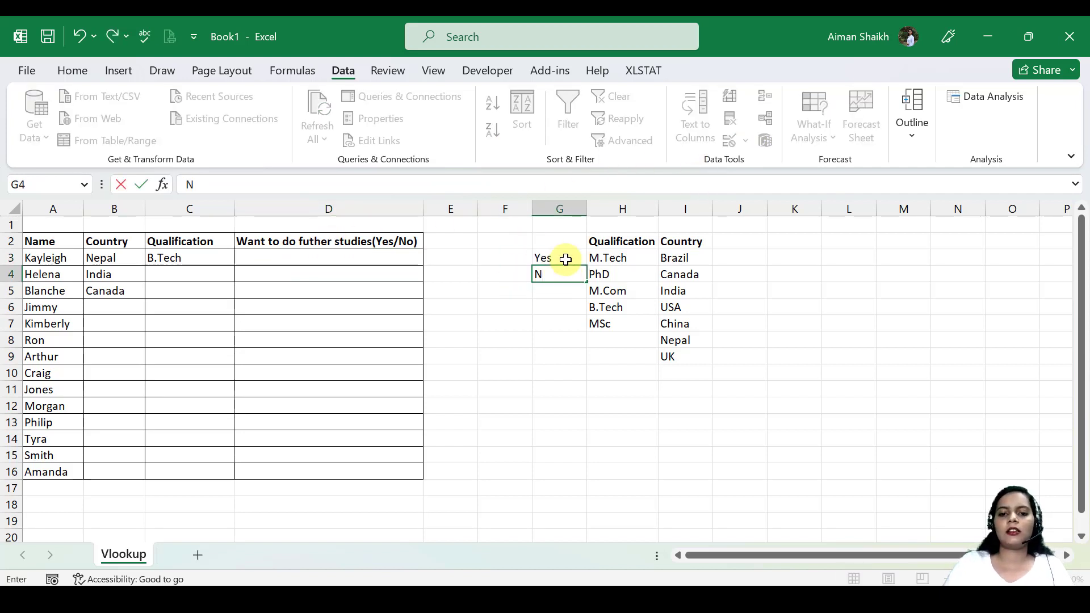
{"action": "key", "text": "Return"}
{"action": "left_click_drag", "start_coordinate": [563, 259], "coordinate": [563, 270]}
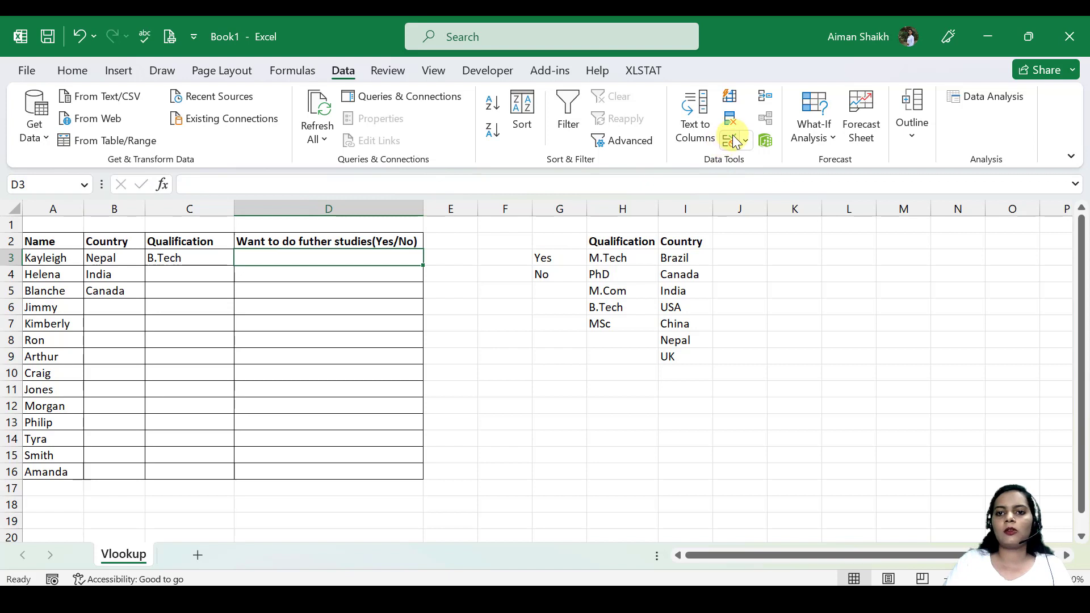
Add a List data validation to the further-studies cell D3 with the directly entered source values Yes and No.
{"action": "left_click", "coordinate": [731, 141]}
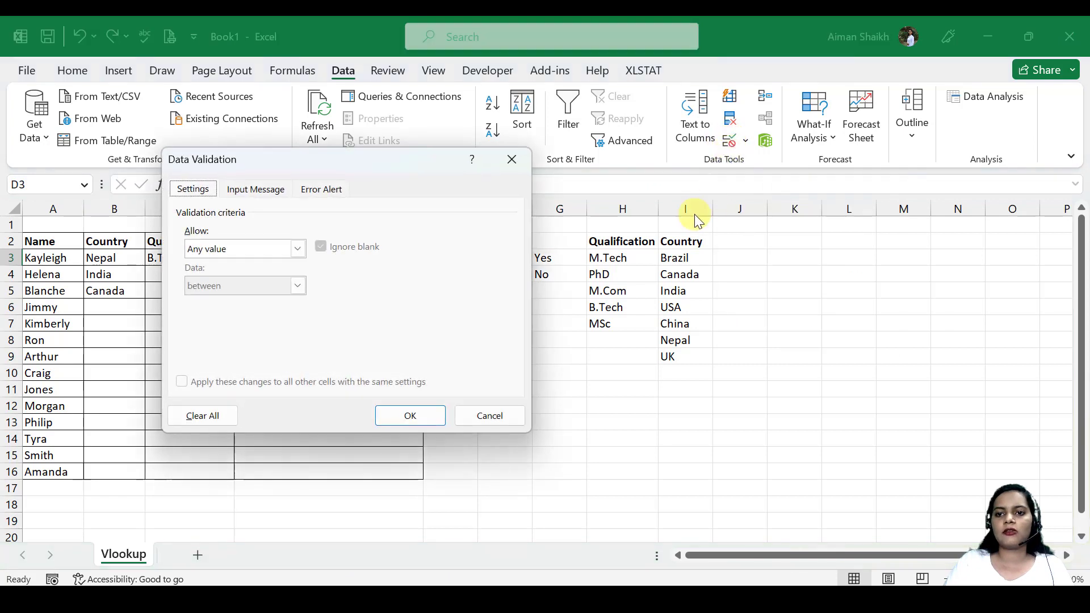
{"action": "left_click", "coordinate": [299, 251]}
{"action": "left_click", "coordinate": [237, 301]}
{"action": "left_click", "coordinate": [245, 324]}
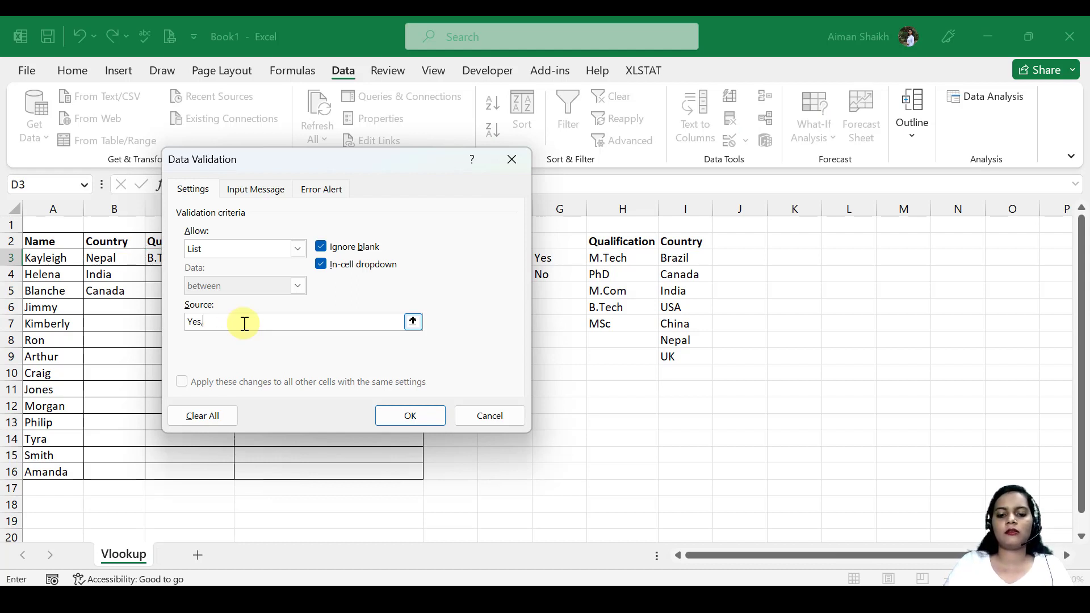
{"action": "key", "text": "Return"}
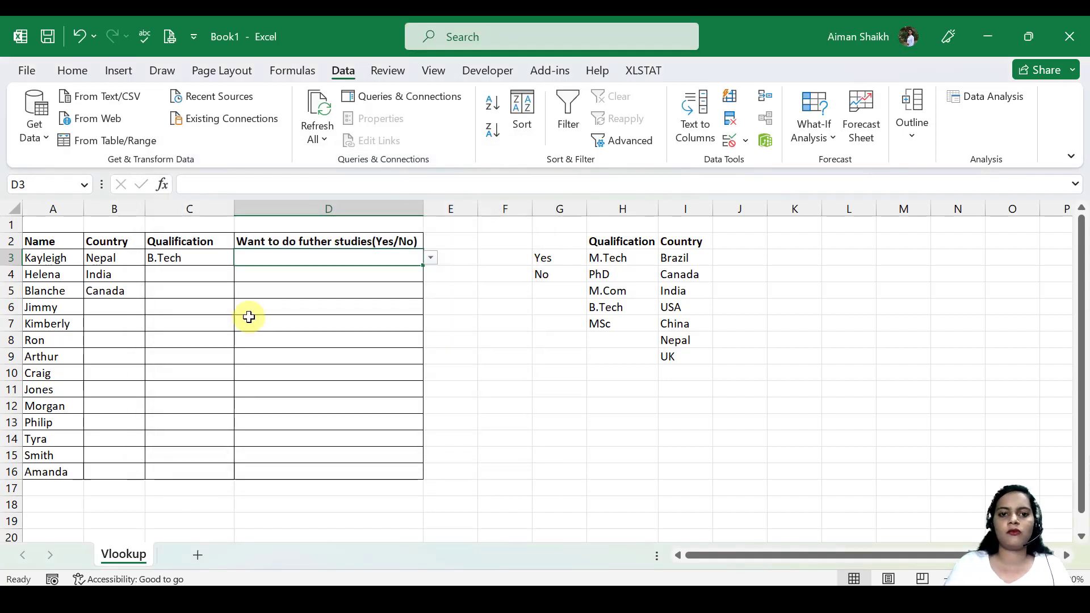
Choose Yes from the dropdown in D3 and fill the cell down through D16.
{"action": "left_click", "coordinate": [430, 259]}
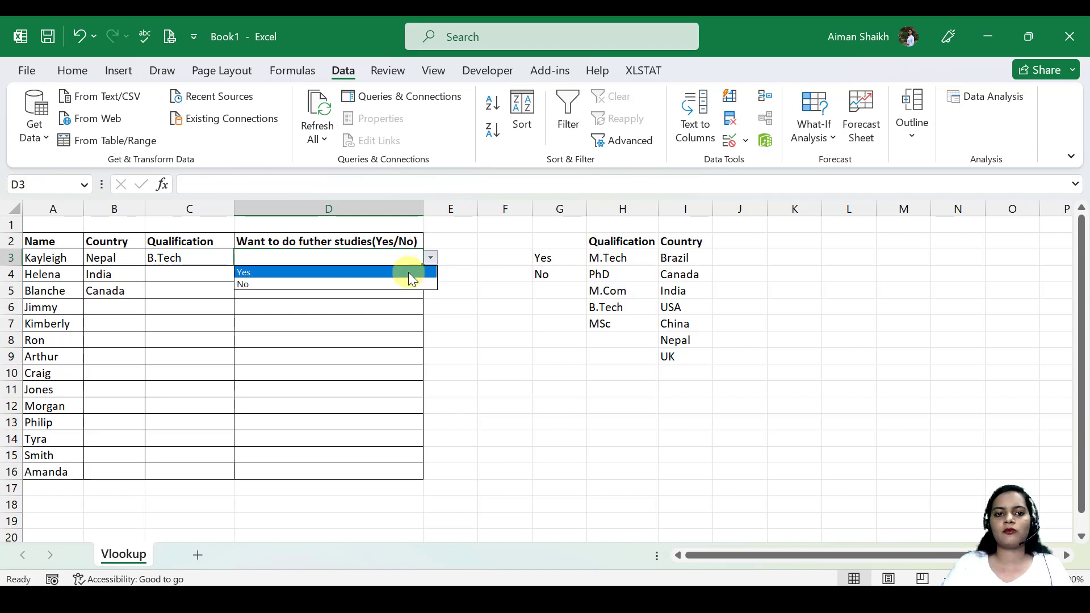
{"action": "left_click", "coordinate": [417, 272]}
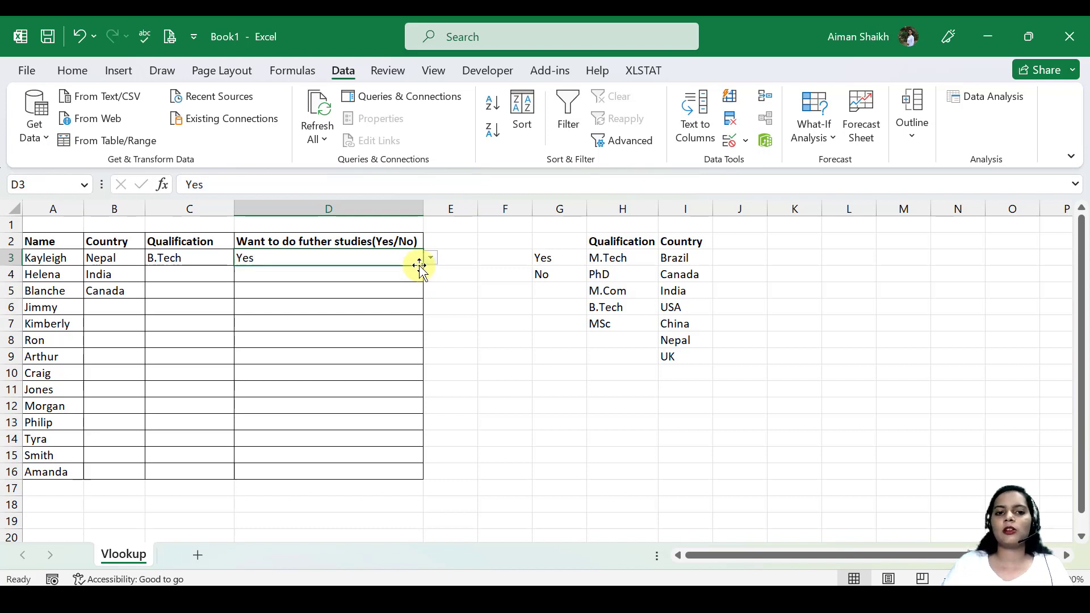
{"action": "left_click_drag", "start_coordinate": [423, 265], "coordinate": [414, 457]}
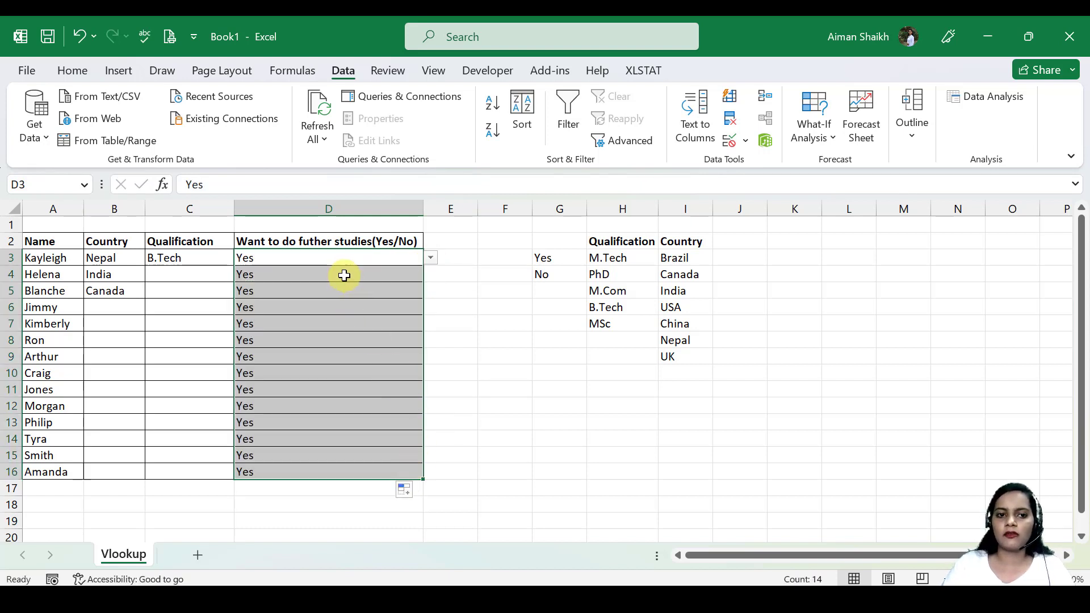
Clear the copied Yes values from D4:D16, leaving only the answer in D3.
{"action": "left_click_drag", "start_coordinate": [344, 276], "coordinate": [319, 472]}
{"action": "key", "text": "Delete"}
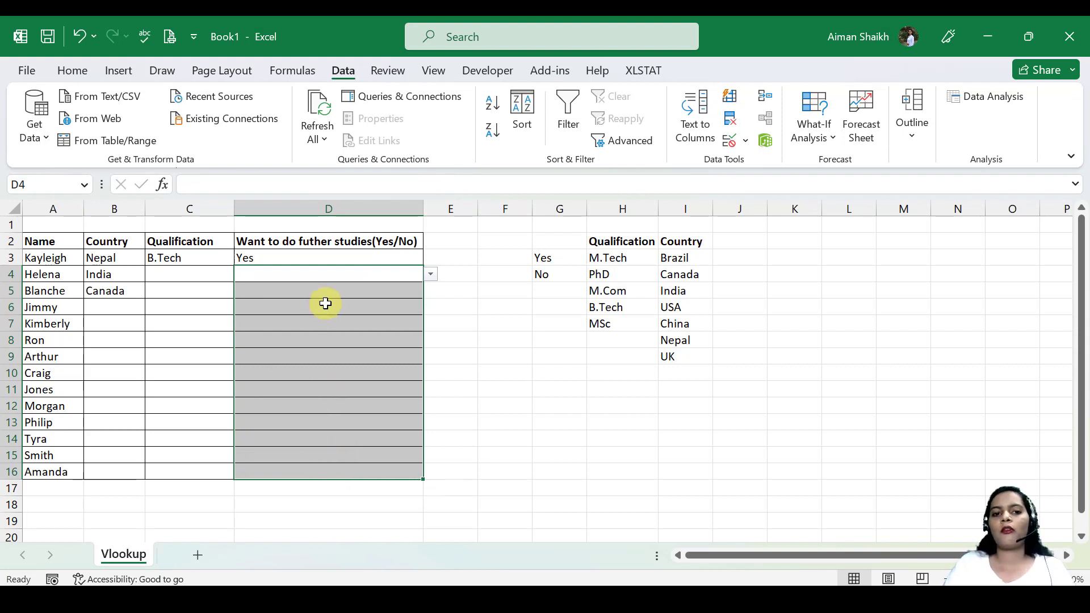
{"action": "left_click", "coordinate": [384, 261]}
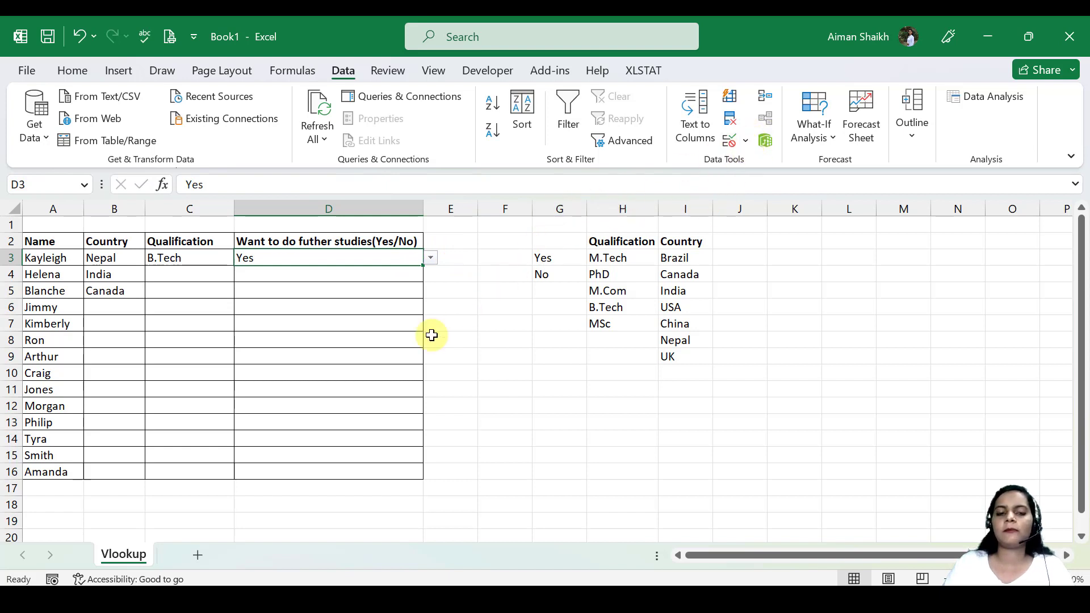
{"action": "left_click", "coordinate": [539, 306]}
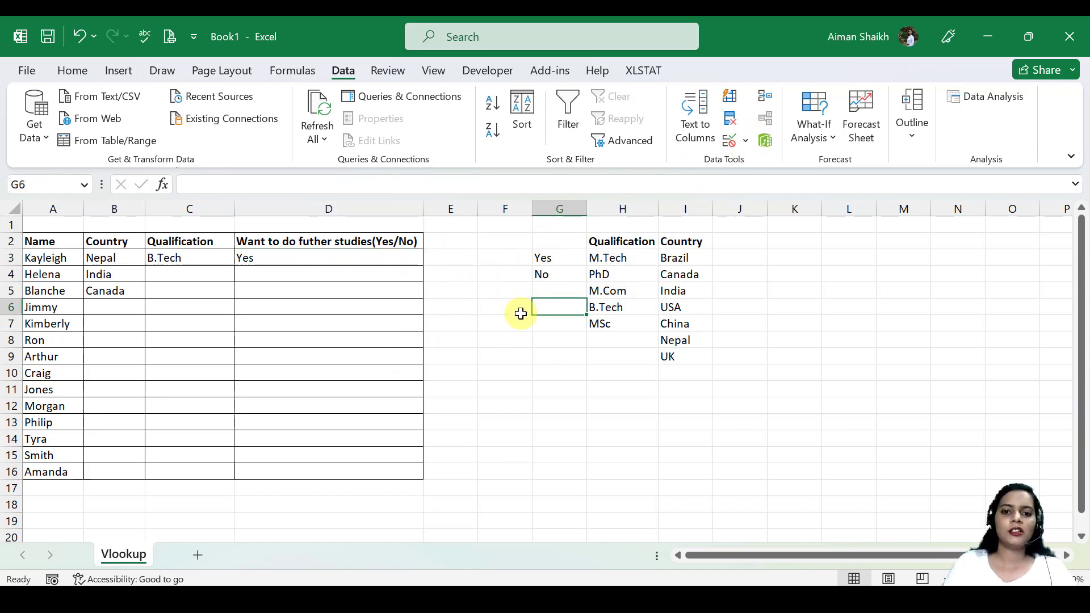